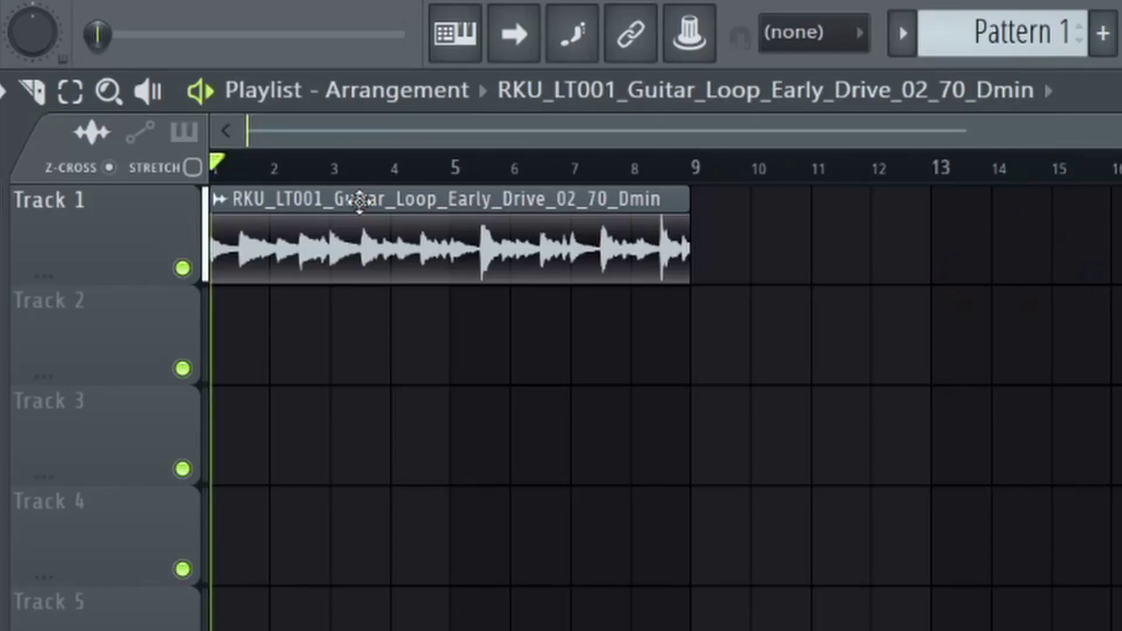
# Step: Audition the guitar loop on Track 1 and slightly raise its time-stretching pitch in the sample settings
pyautogui.press('space')
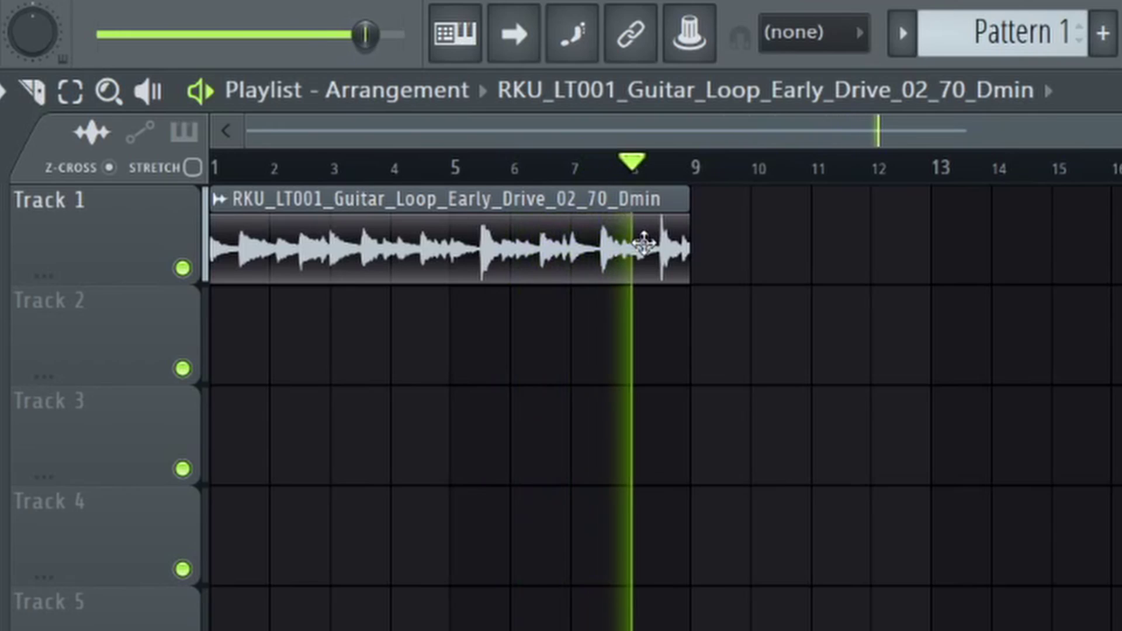
pyautogui.press('space')
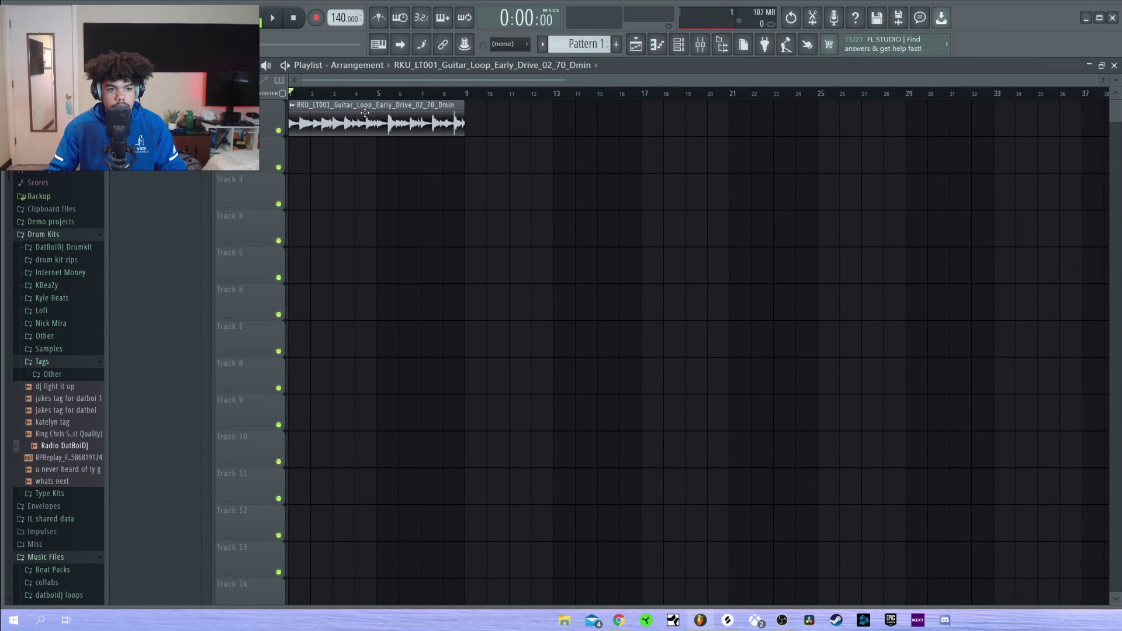
pyautogui.doubleClick(365, 112)
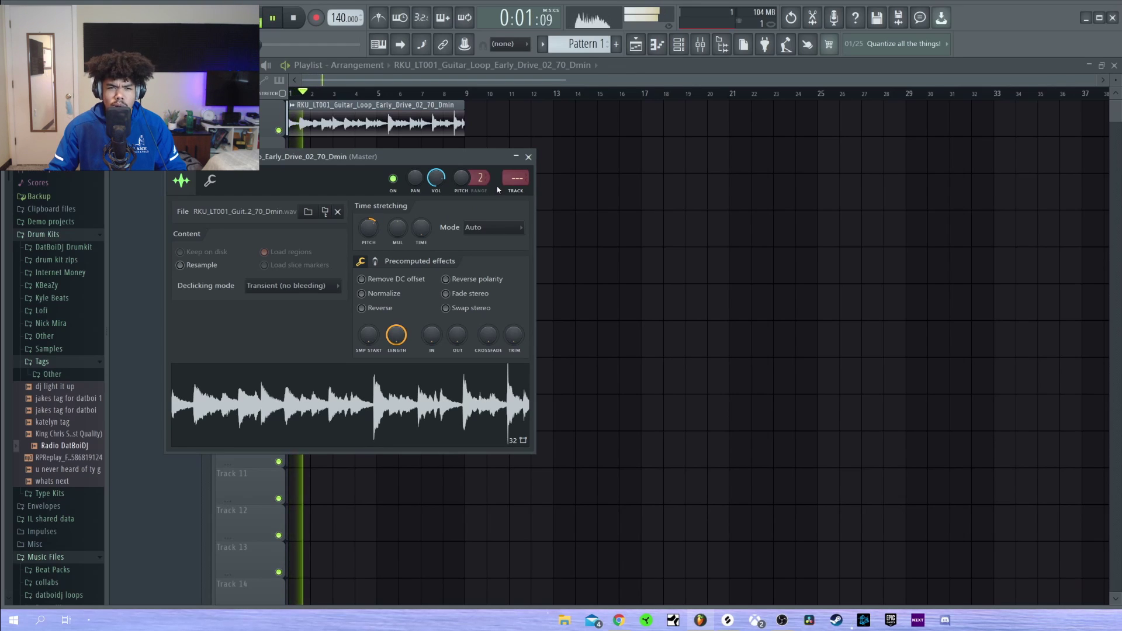
pyautogui.click(528, 157)
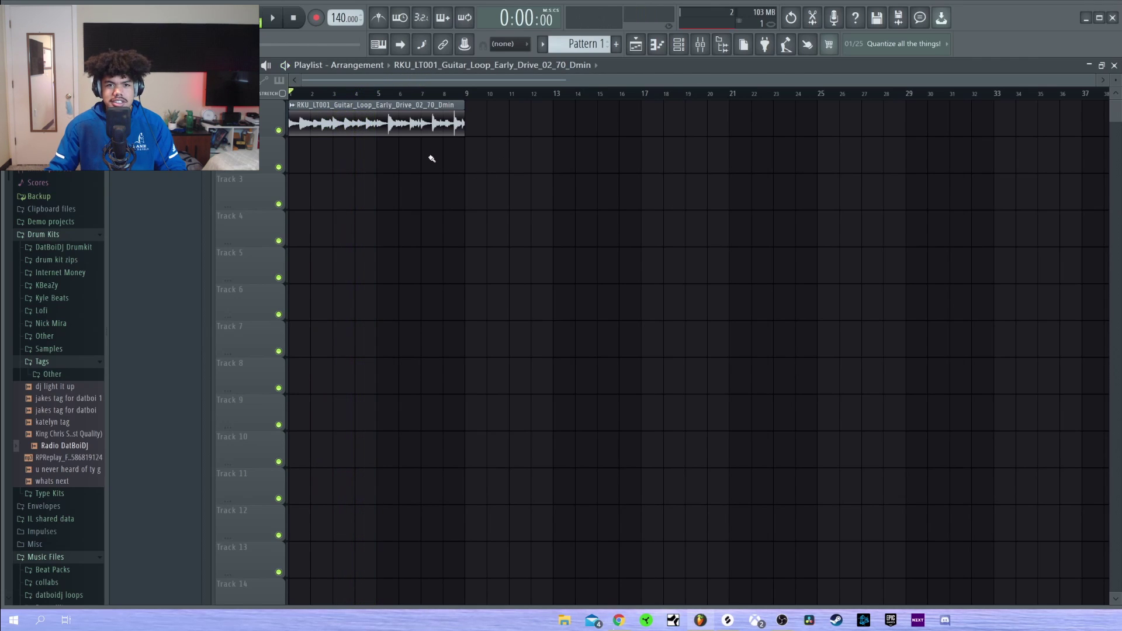
# Step: Load the trav - waves kick sample as a new channel in the channel rack and place kicks on steps 1 and 8
pyautogui.press('F6')
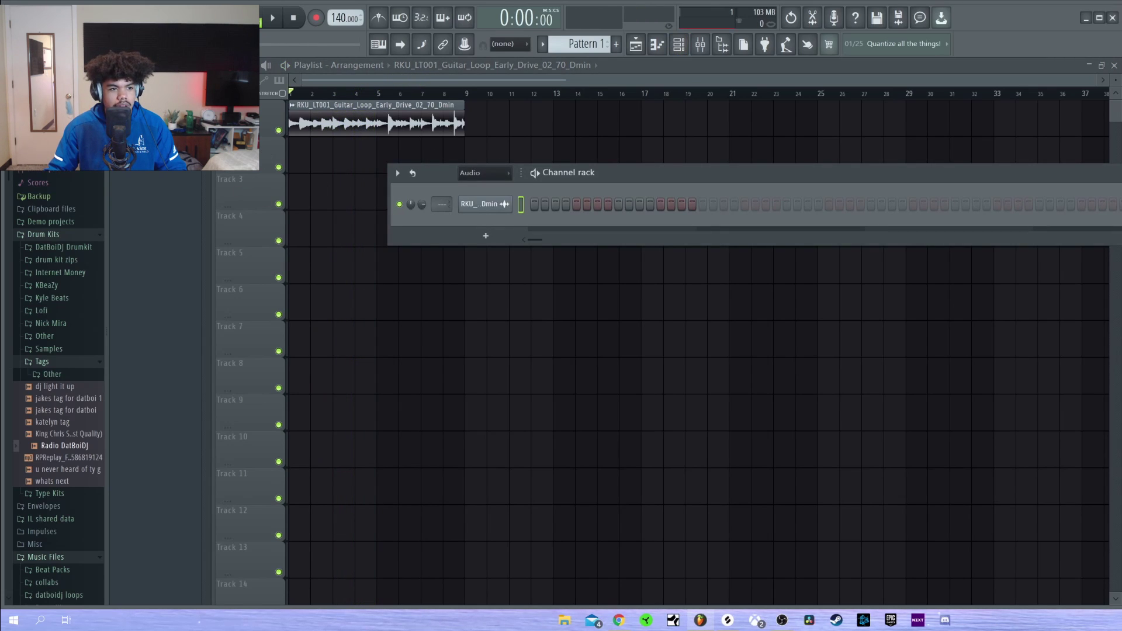
pyautogui.press('F6')
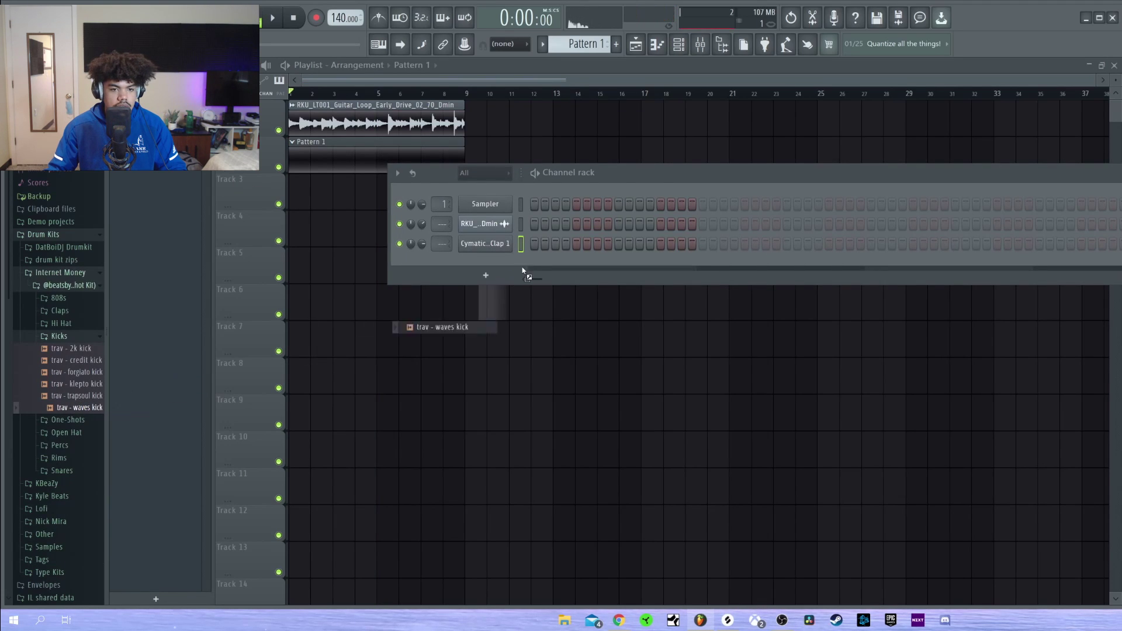
pyautogui.moveTo(524, 271); pyautogui.dragTo(543, 266)
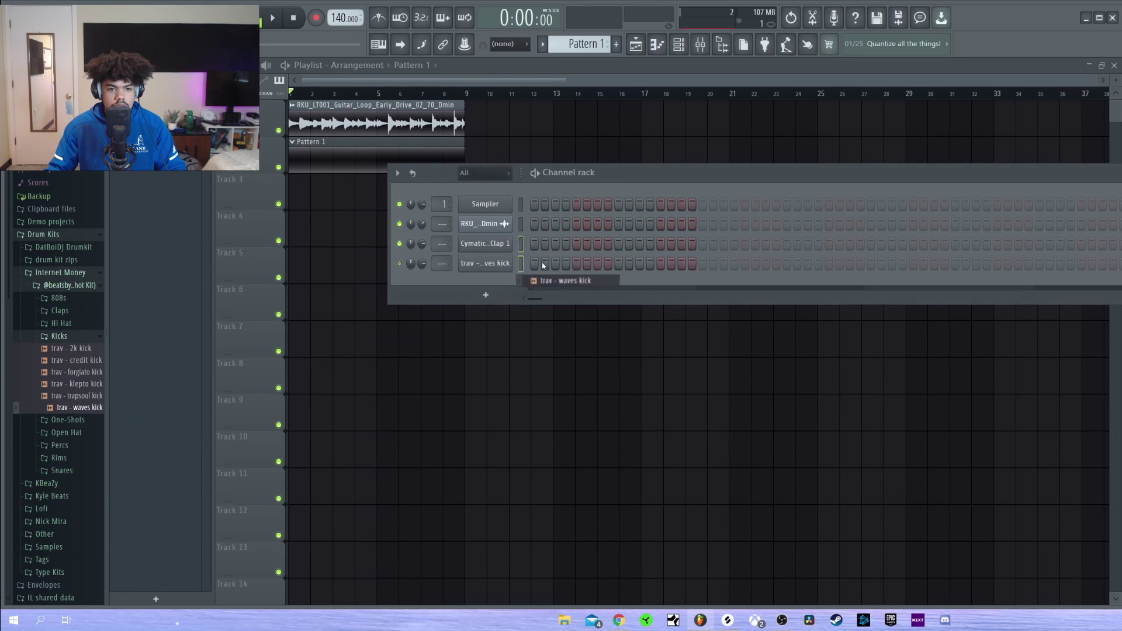
pyautogui.click(607, 264)
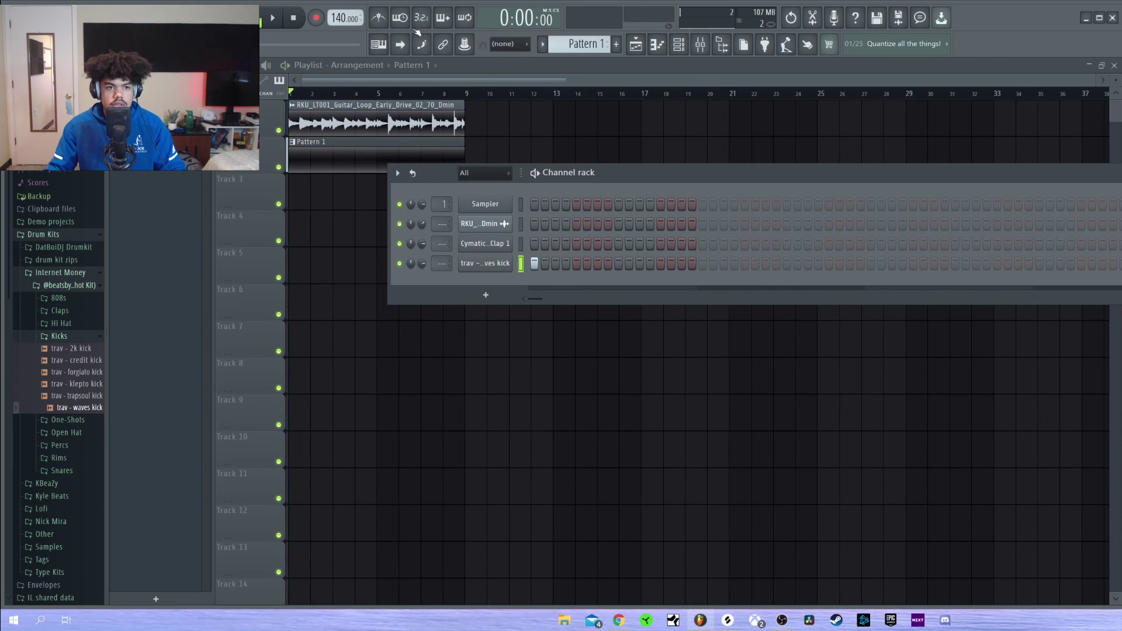
pyautogui.press('space')
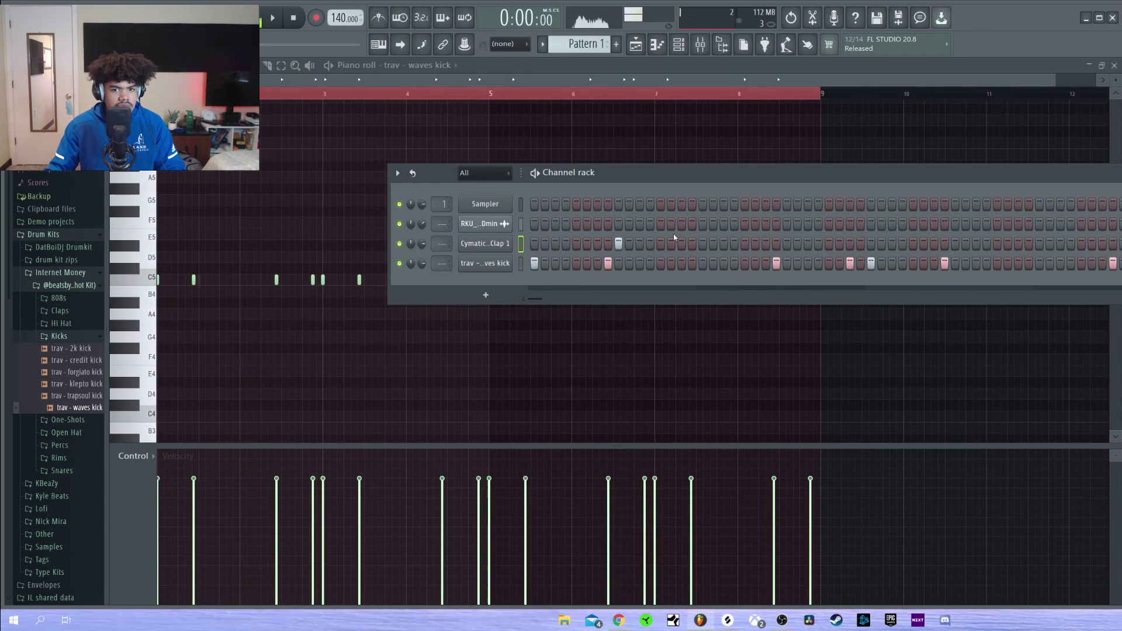
# Step: Duplicate the Lofi Clap 1 note into every bar through bar 8 in the piano roll and play the pattern back
pyautogui.press('space')
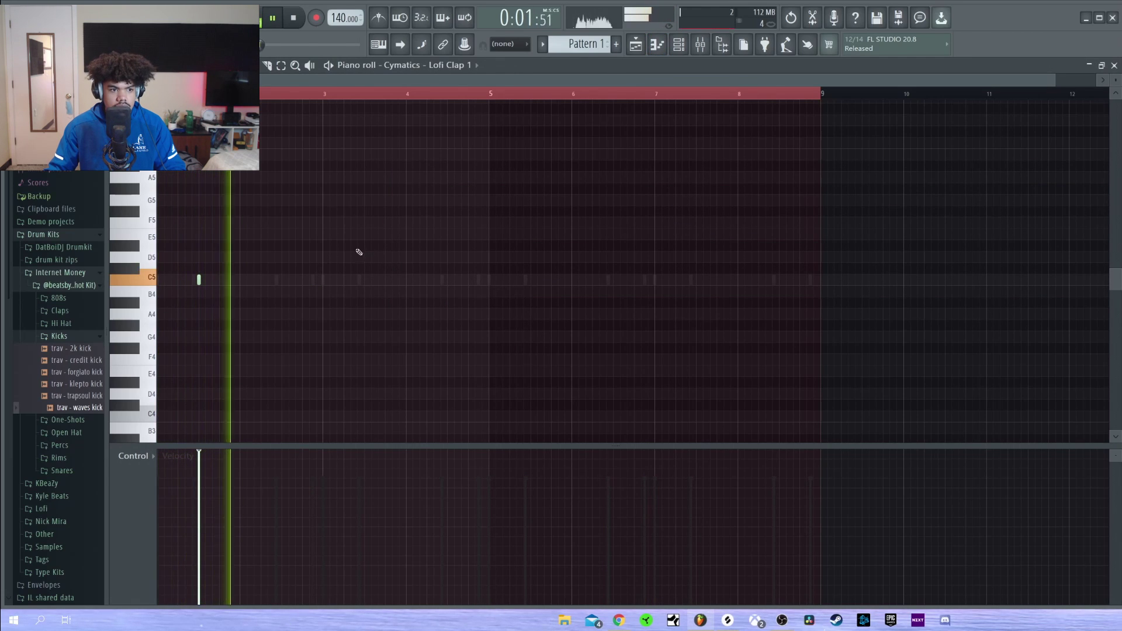
pyautogui.hotkey('ctrl', 'd')
pyautogui.hotkey('ctrl', 'b')
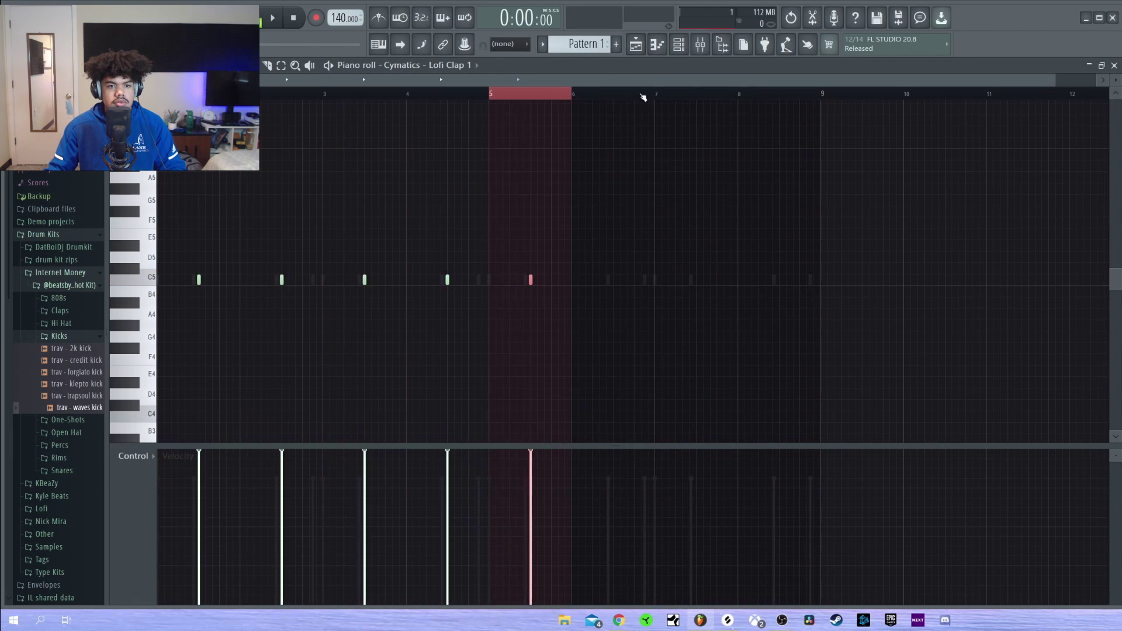
pyautogui.press('space')
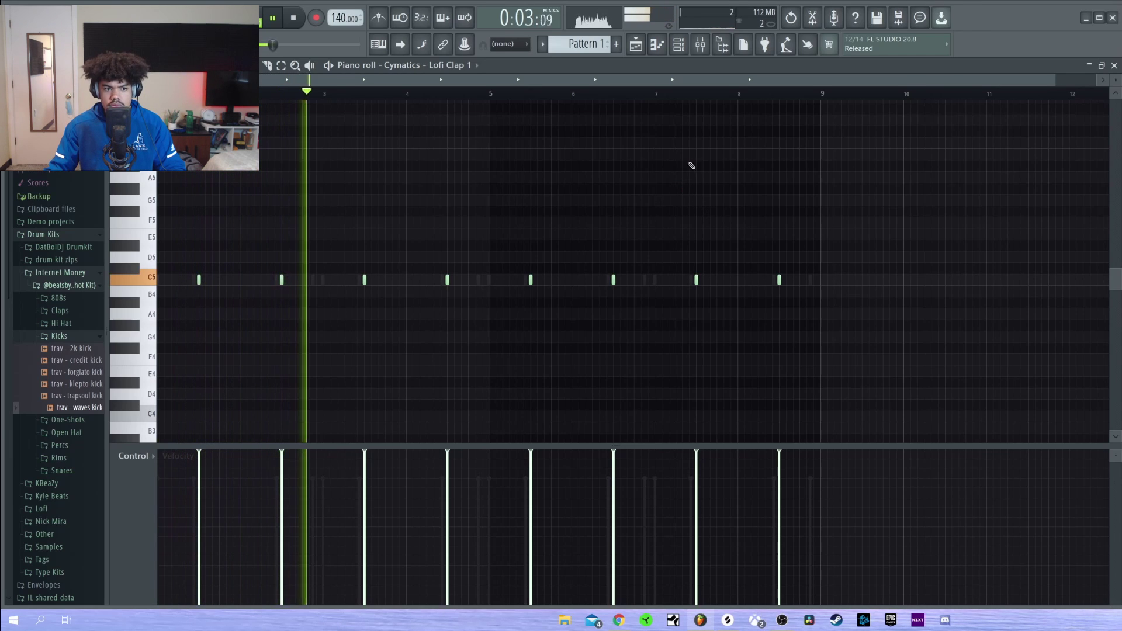
pyautogui.press('space')
# Step: Nudge the trav - waves kick note just before bar 3 slightly later in its piano roll during playback
pyautogui.press('F6')
pyautogui.press('space')
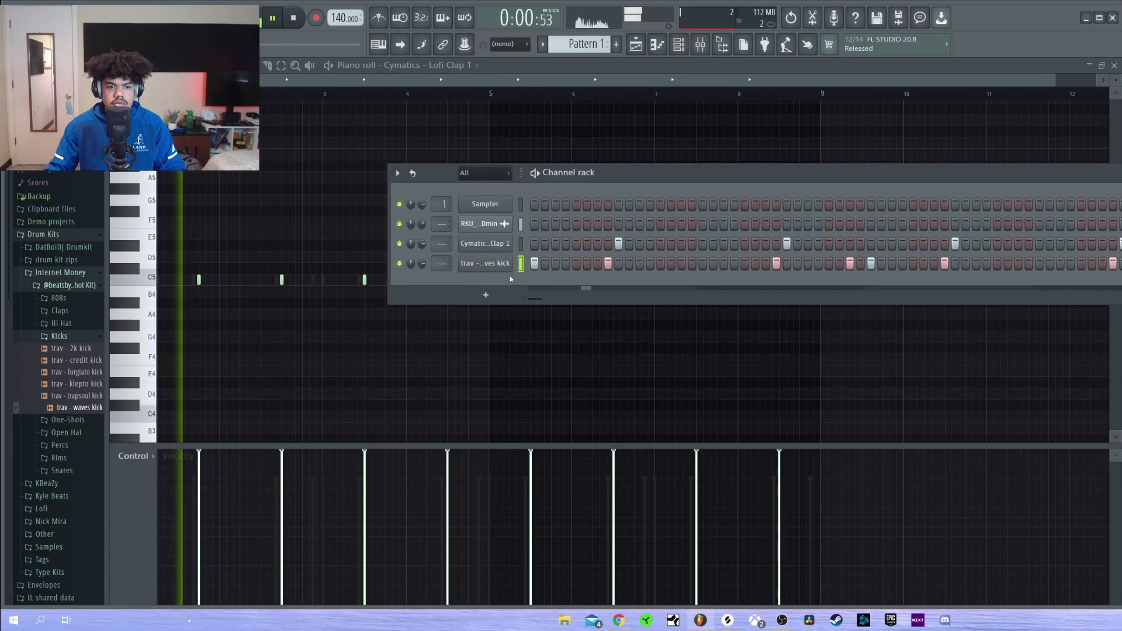
pyautogui.press('space')
pyautogui.click(540, 265)
pyautogui.press('space')
pyautogui.scroll(4, 397, 79)
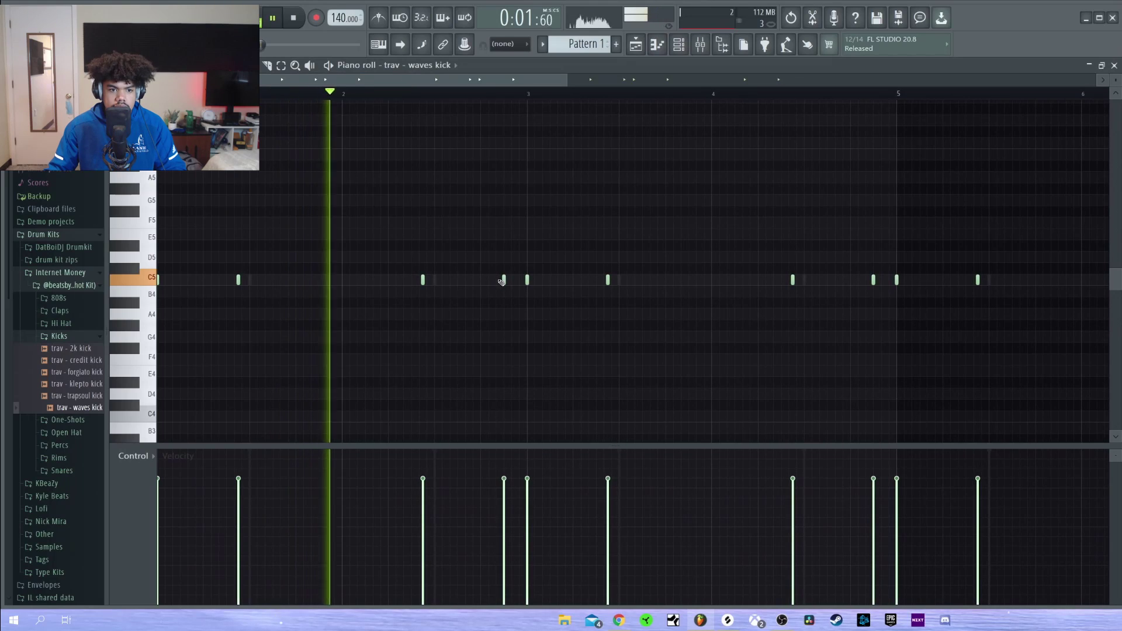
pyautogui.moveTo(501, 281); pyautogui.dragTo(509, 281)
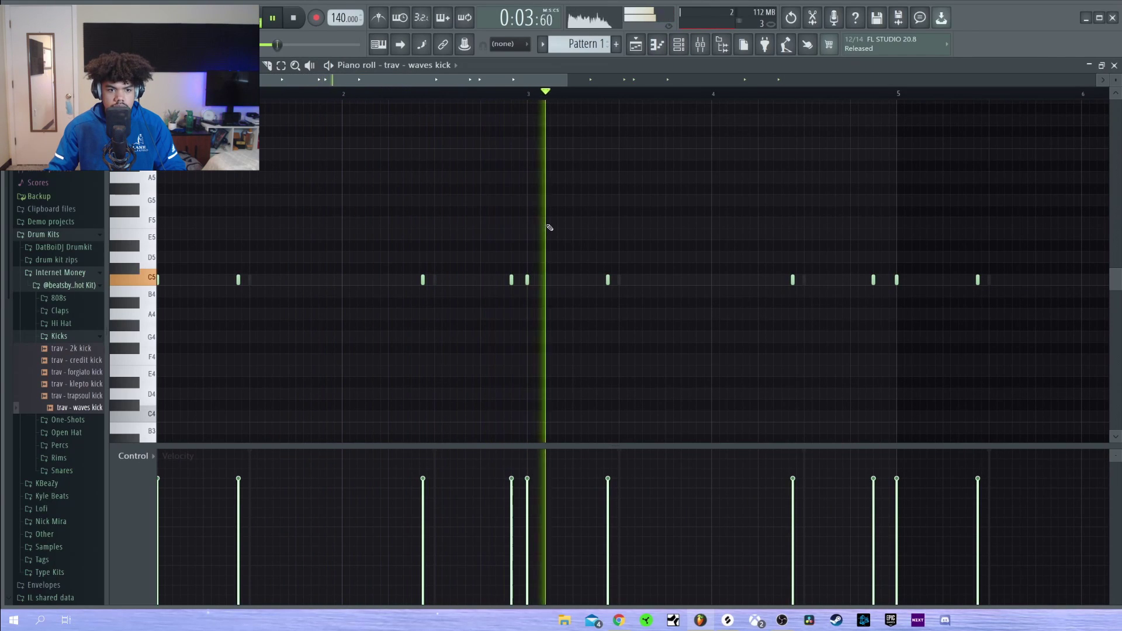
# Step: Try the kick note before bar 3 even closer to the bar line, compare by ear, and restore its previous position
pyautogui.moveTo(510, 282); pyautogui.dragTo(517, 283)
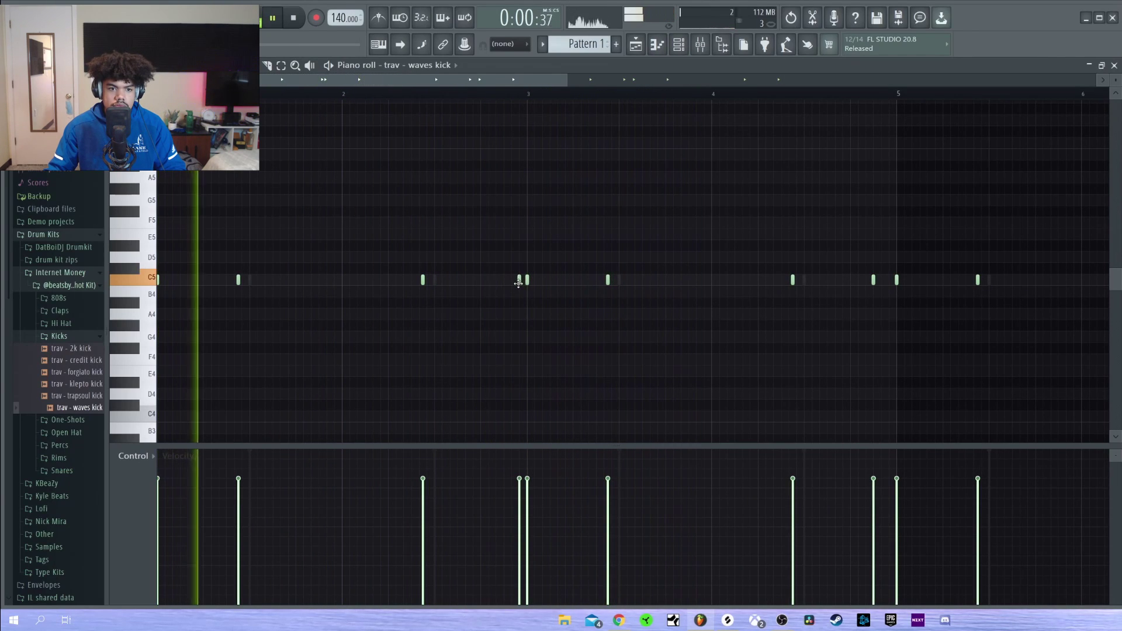
pyautogui.click(454, 93)
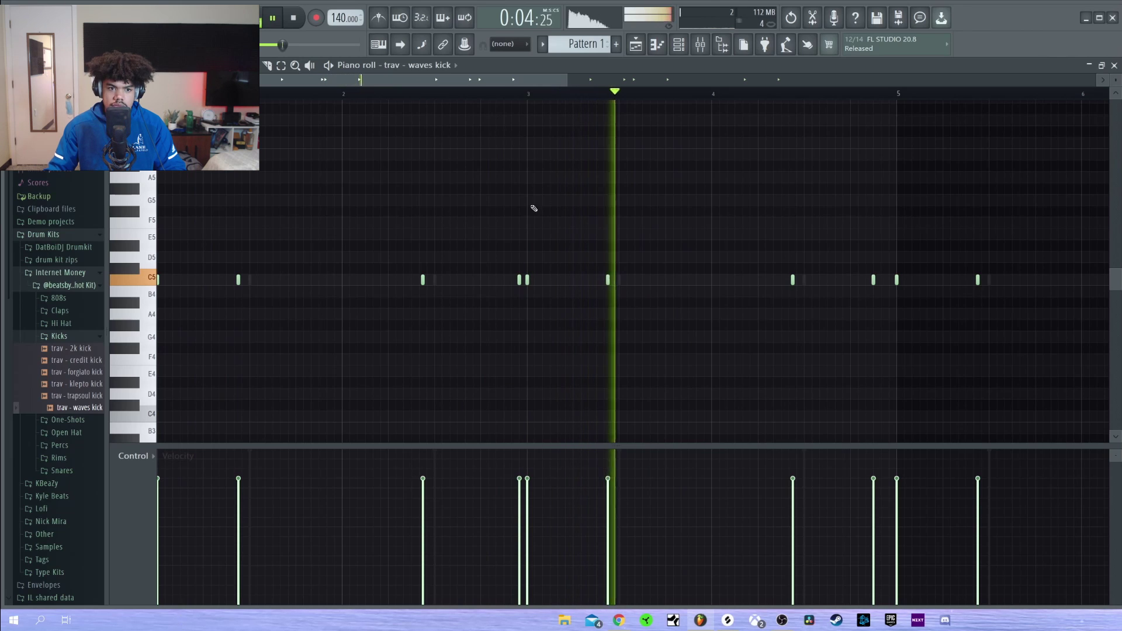
pyautogui.press('space')
pyautogui.press('space')
pyautogui.moveTo(519, 282); pyautogui.dragTo(510, 281)
pyautogui.press('space')
pyautogui.press('space')
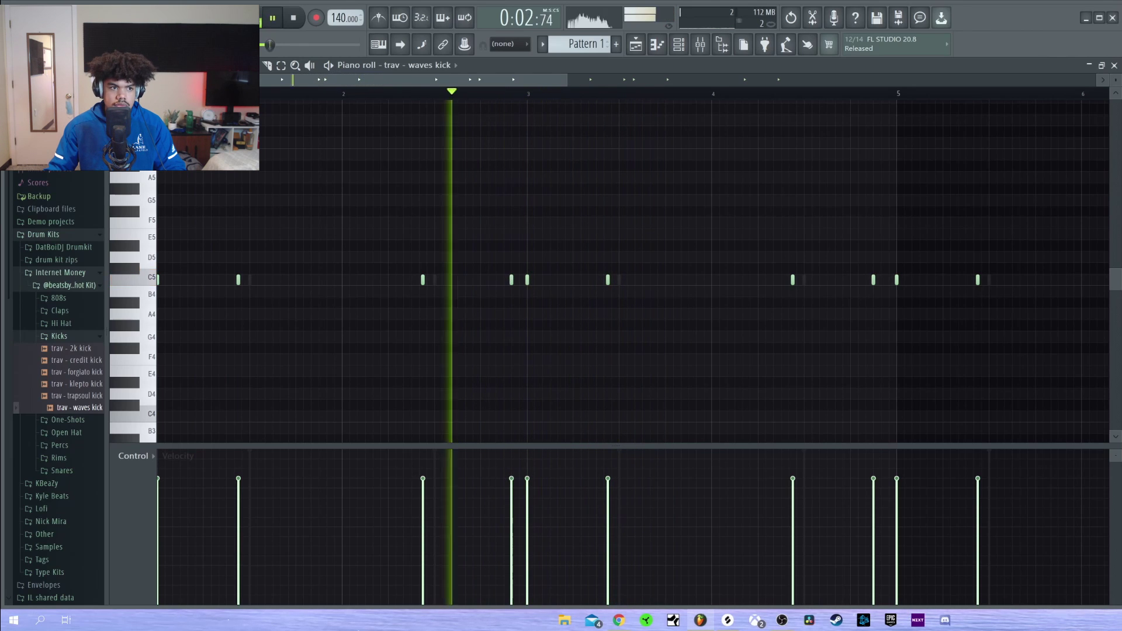
pyautogui.click(146, 65)
pyautogui.click(460, 191)
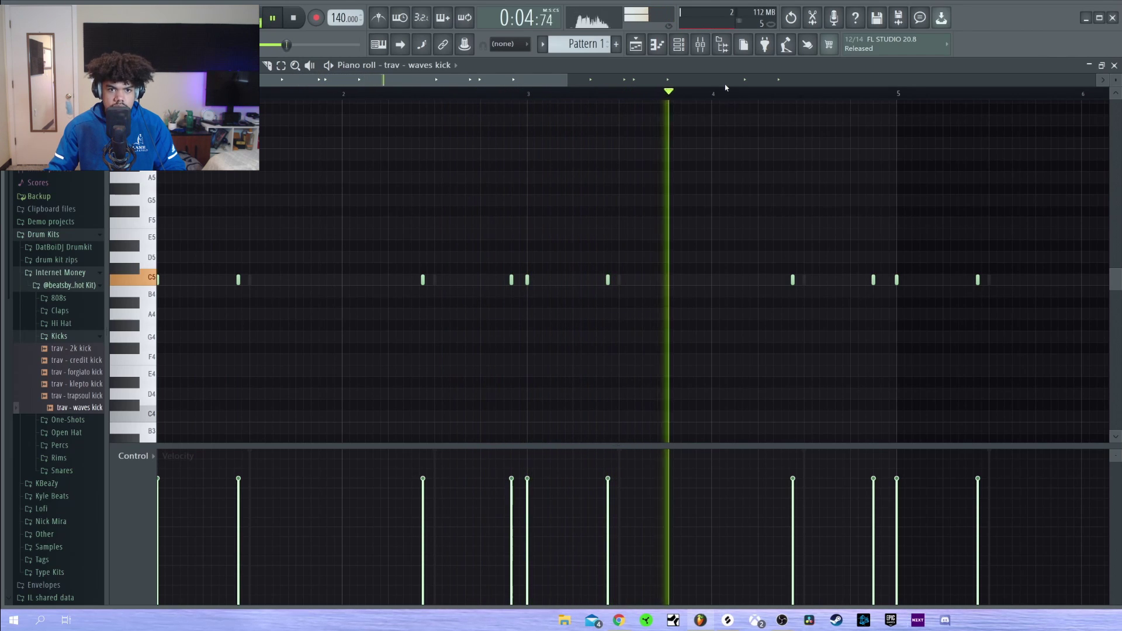
# Step: Nudge the kick note just before bar 7 slightly later to match the shifted kick before bar 3
pyautogui.moveTo(567, 80); pyautogui.dragTo(678, 81)
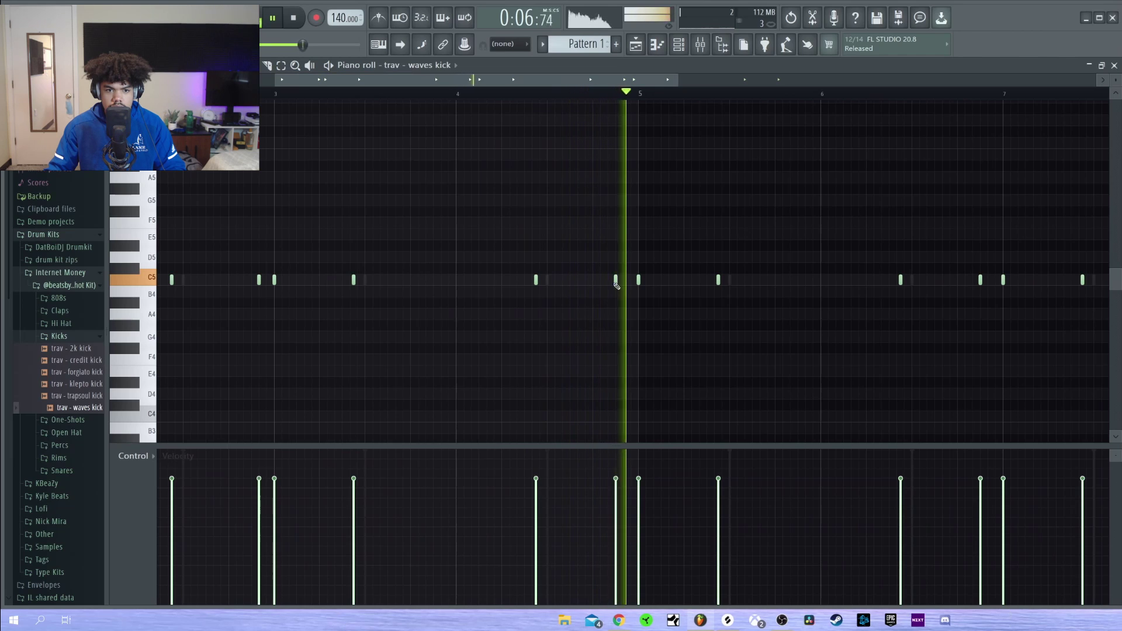
pyautogui.moveTo(615, 283); pyautogui.dragTo(616, 286)
pyautogui.moveTo(655, 80); pyautogui.dragTo(707, 81)
pyautogui.moveTo(854, 283); pyautogui.dragTo(860, 283)
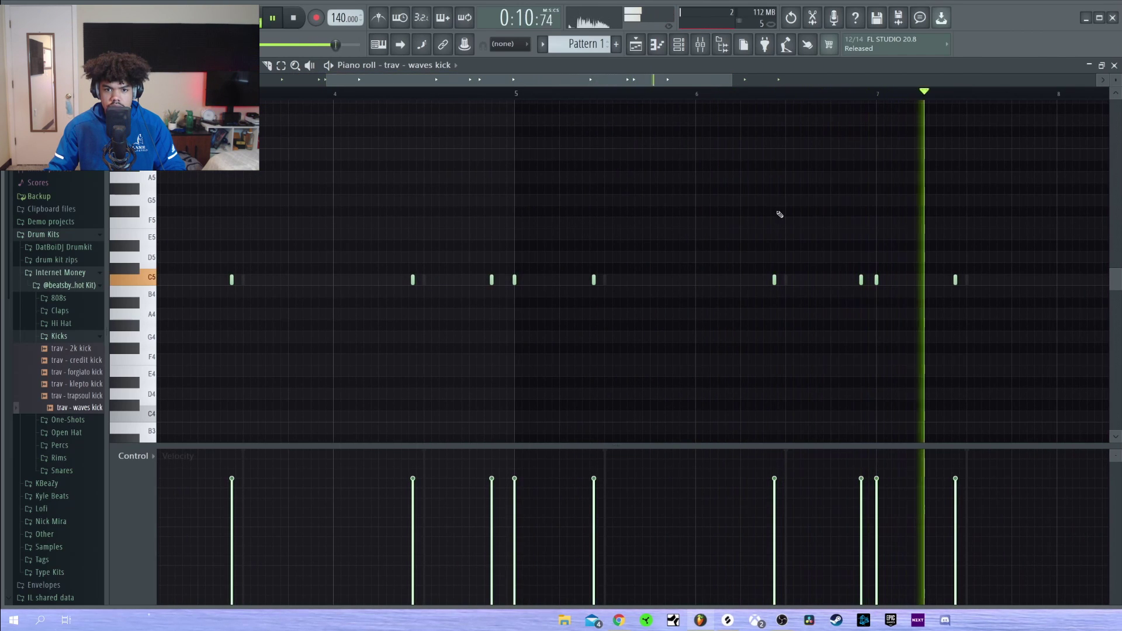
pyautogui.scroll(-2, 692, 87)
# Step: Route the guitar loop to mixer Insert 1 and load Fruity parametric EQ 2 in effect slot 4
pyautogui.press('F6')
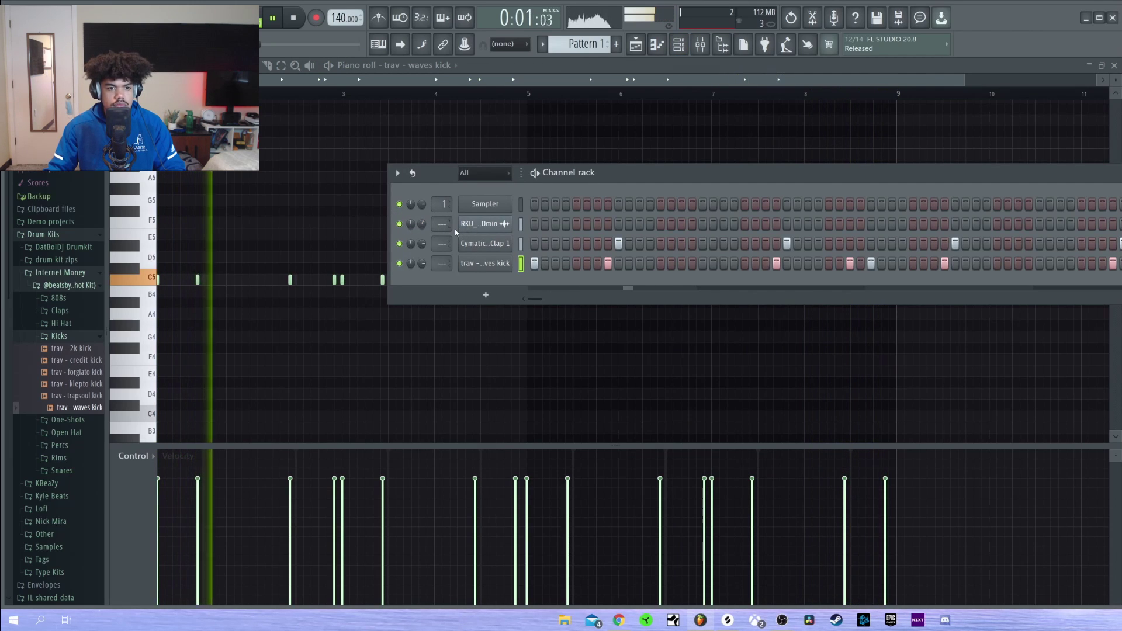
pyautogui.press('F9')
pyautogui.click(1003, 196)
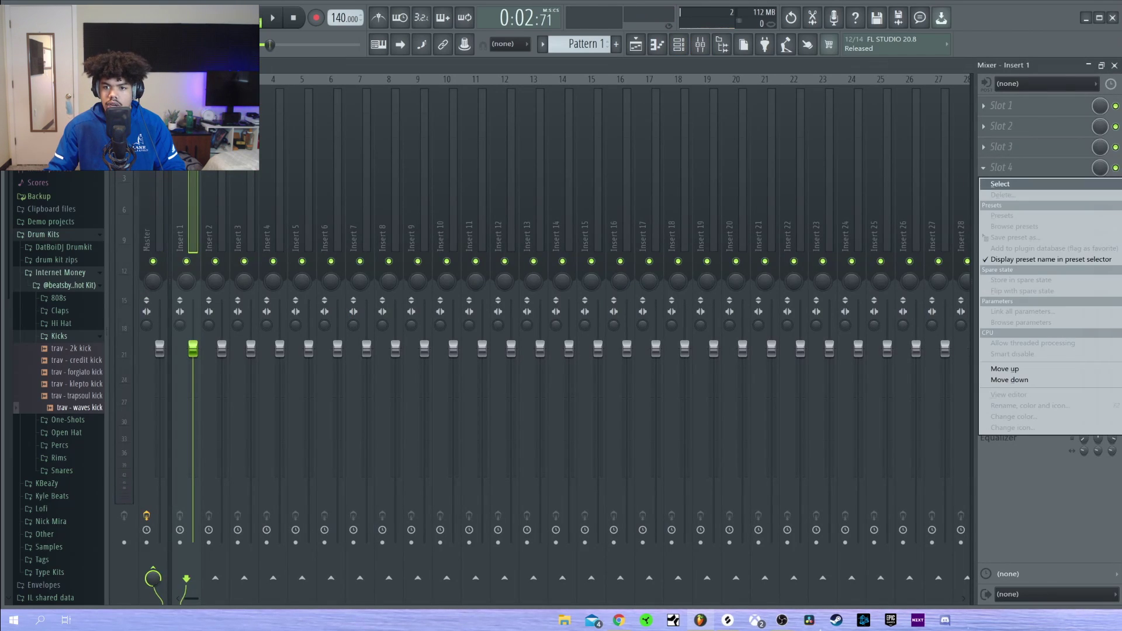
pyautogui.click(999, 184)
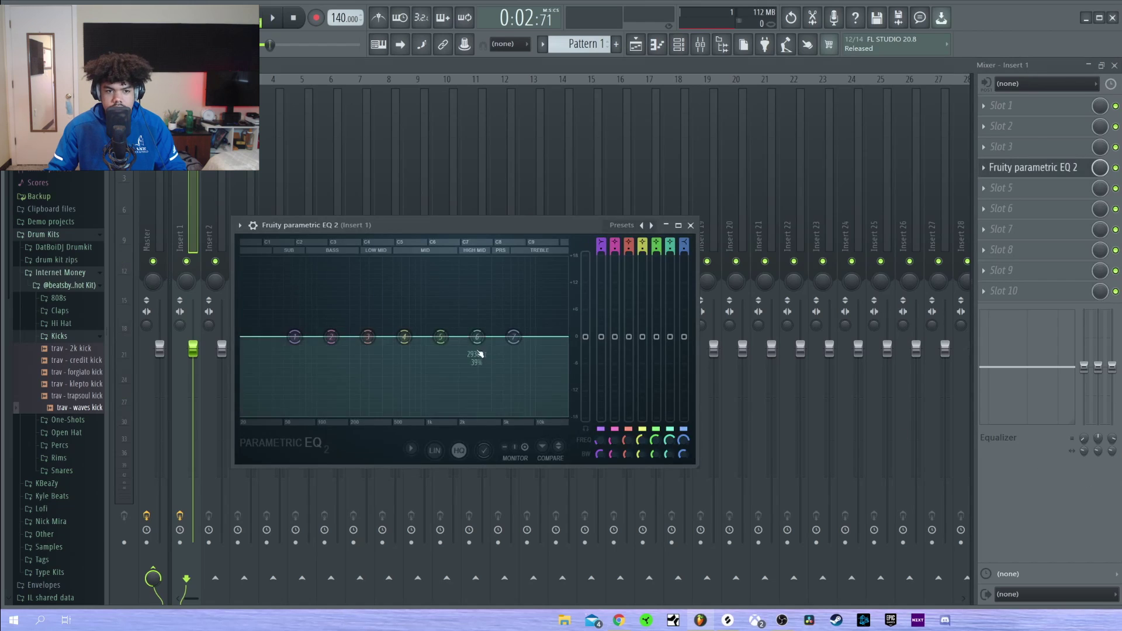
# Step: Apply the 40Hz cut preset to the guitar loop's EQ and adjust the low-cut band's frequency while listening
pyautogui.click(615, 226)
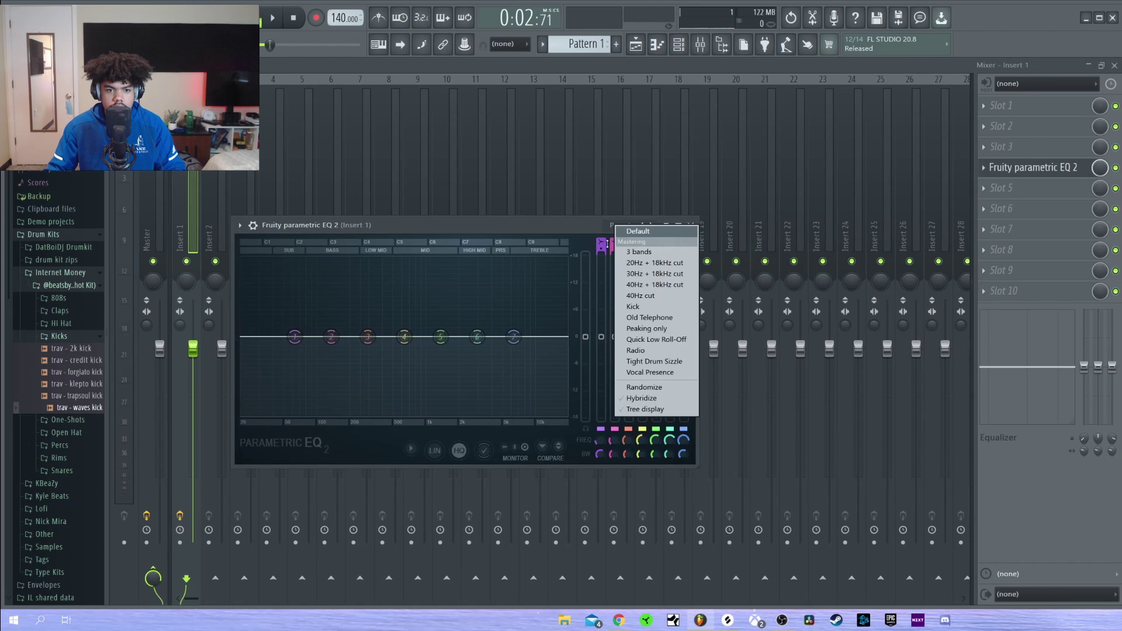
pyautogui.click(665, 296)
pyautogui.moveTo(325, 337); pyautogui.dragTo(331, 338)
pyautogui.press('space')
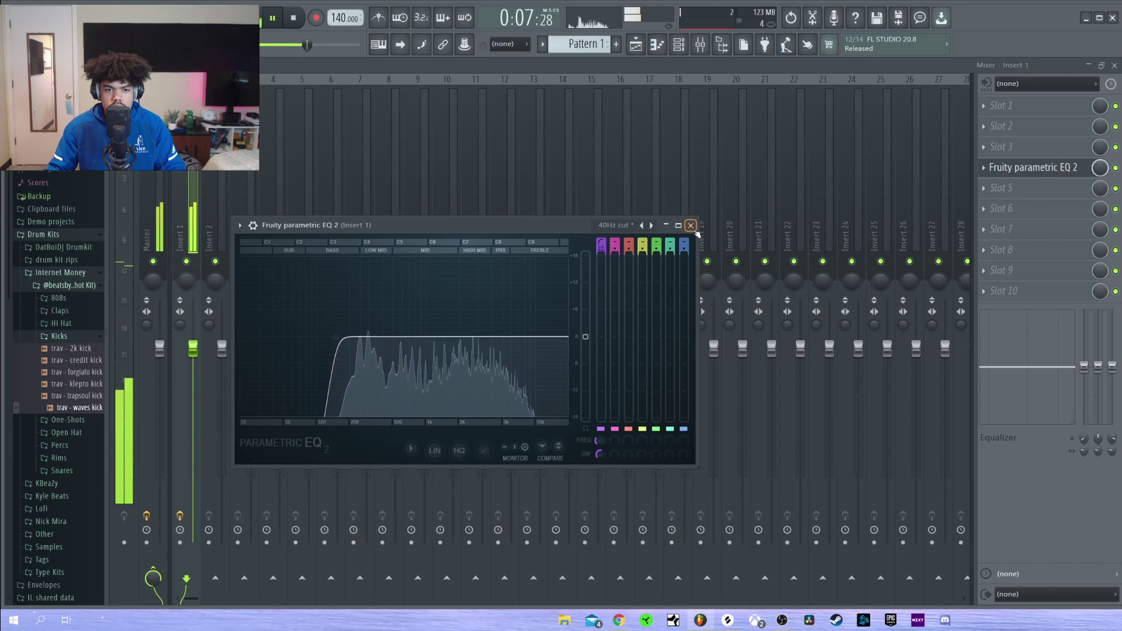
pyautogui.click(690, 226)
# Step: Even out and lower the velocities of the recorded Lofi Closed Hihat 2 notes in the piano roll
pyautogui.press('F6')
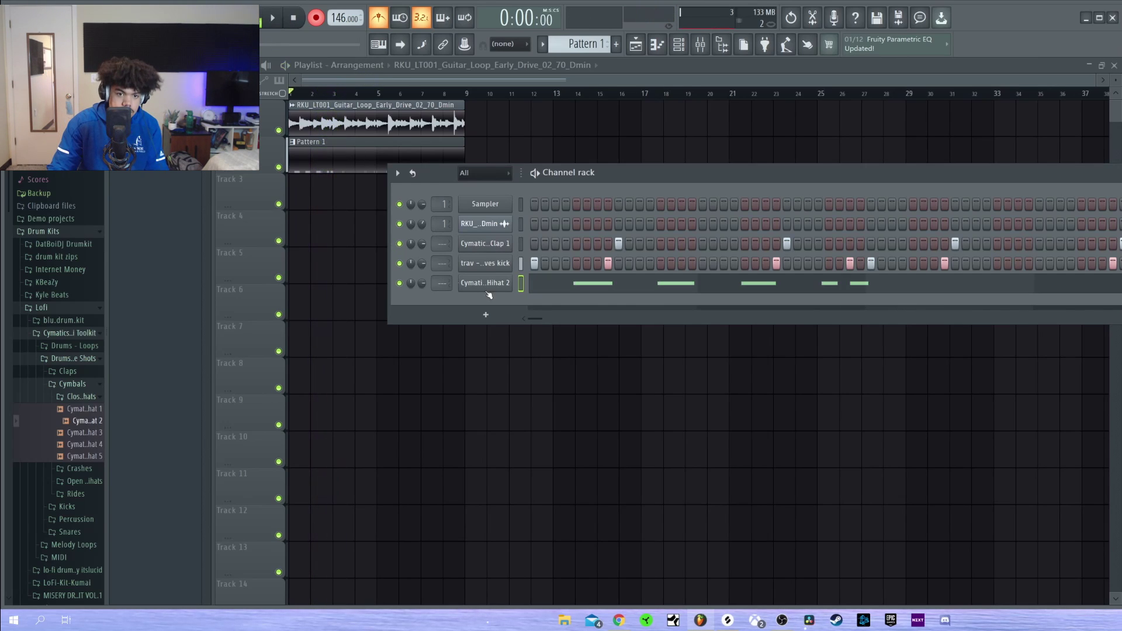
pyautogui.press('F7')
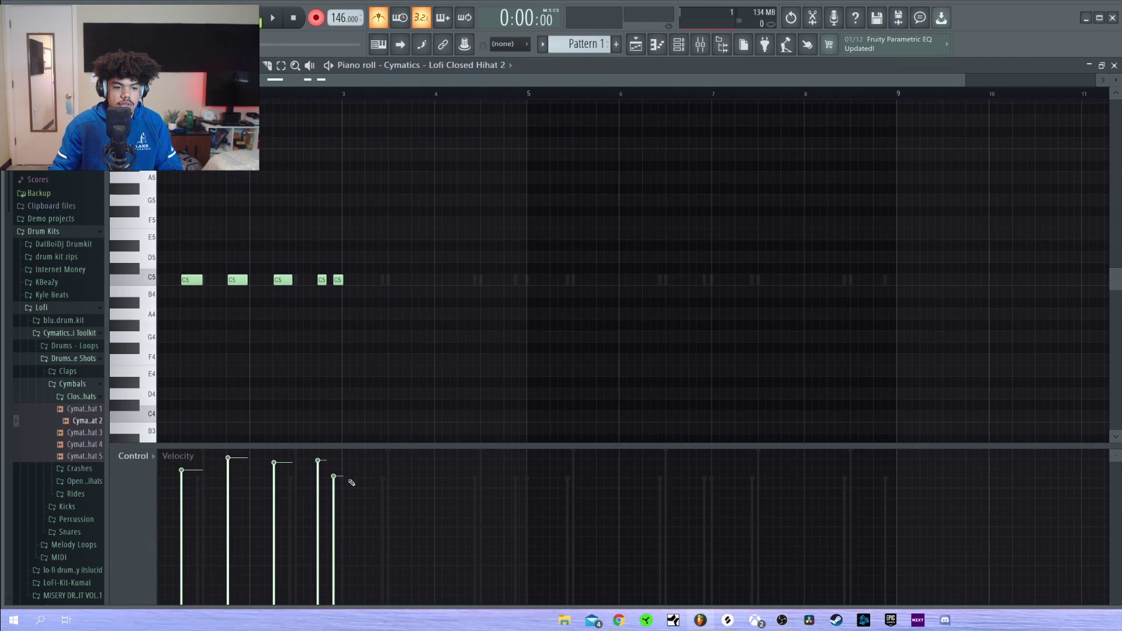
pyautogui.hotkey('alt', 'r')
pyautogui.click(817, 436)
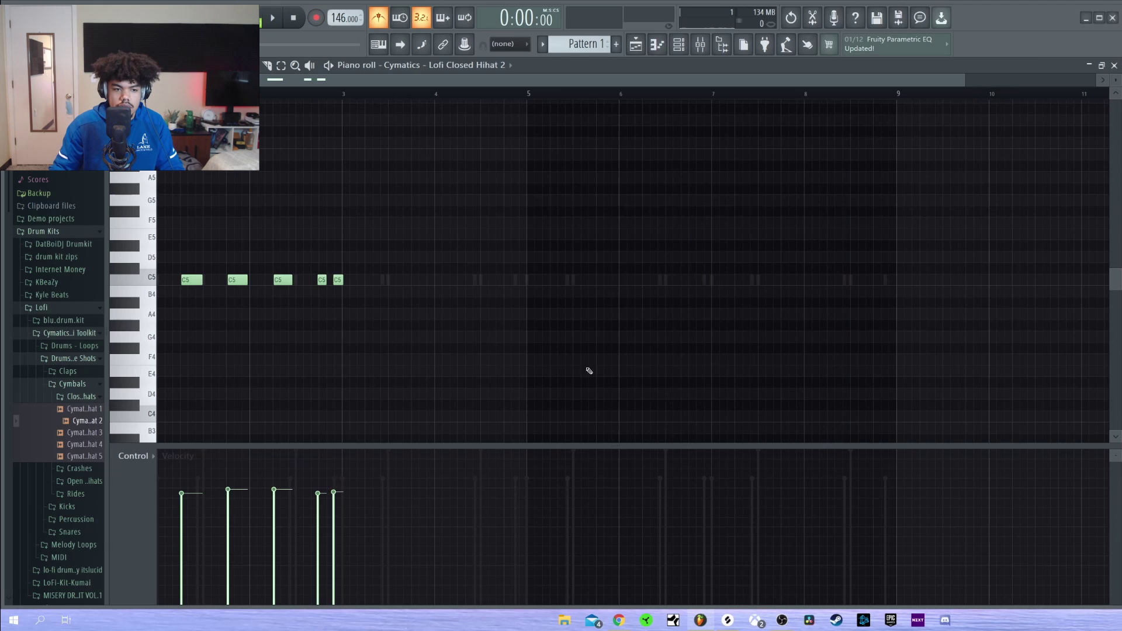
pyautogui.hotkey('ctrl', 'z')
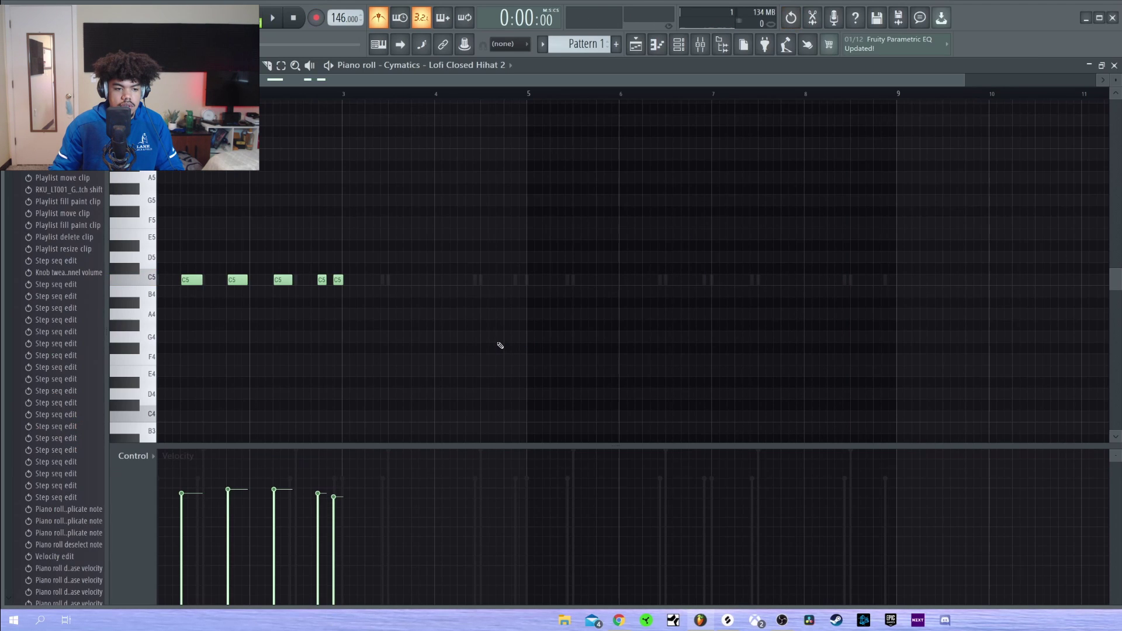
pyautogui.keyDown('ctrl'); pyautogui.click(452, 295); pyautogui.keyUp('ctrl')
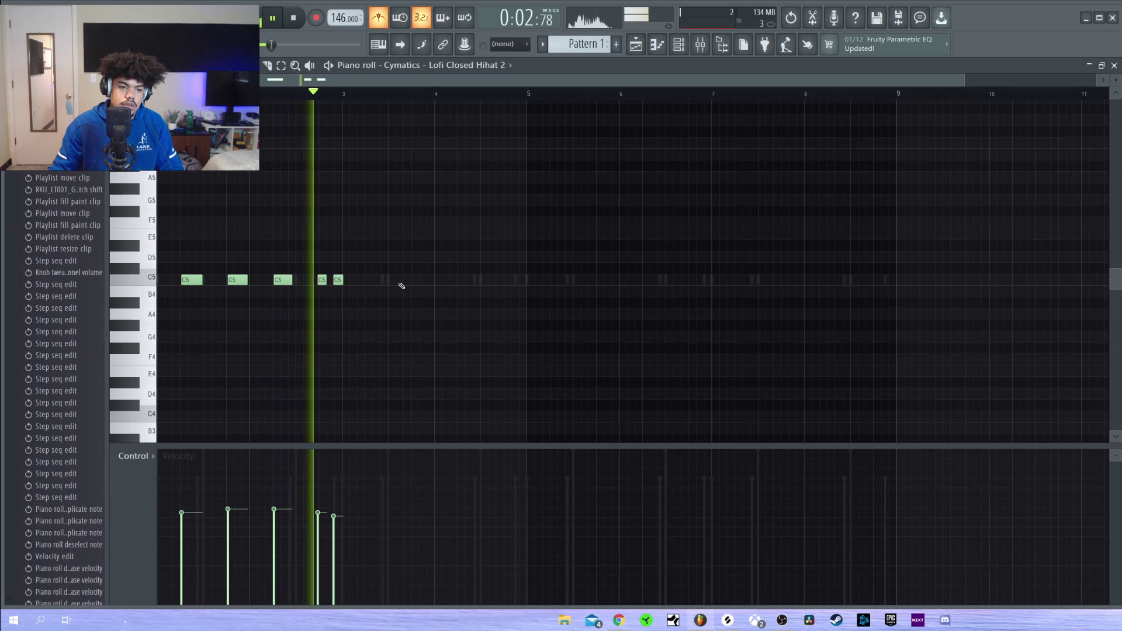
# Step: Repeat the two-bar Lofi Closed Hihat 2 pattern through bar 8 and check it in playback
pyautogui.hotkey('ctrl', 'b')
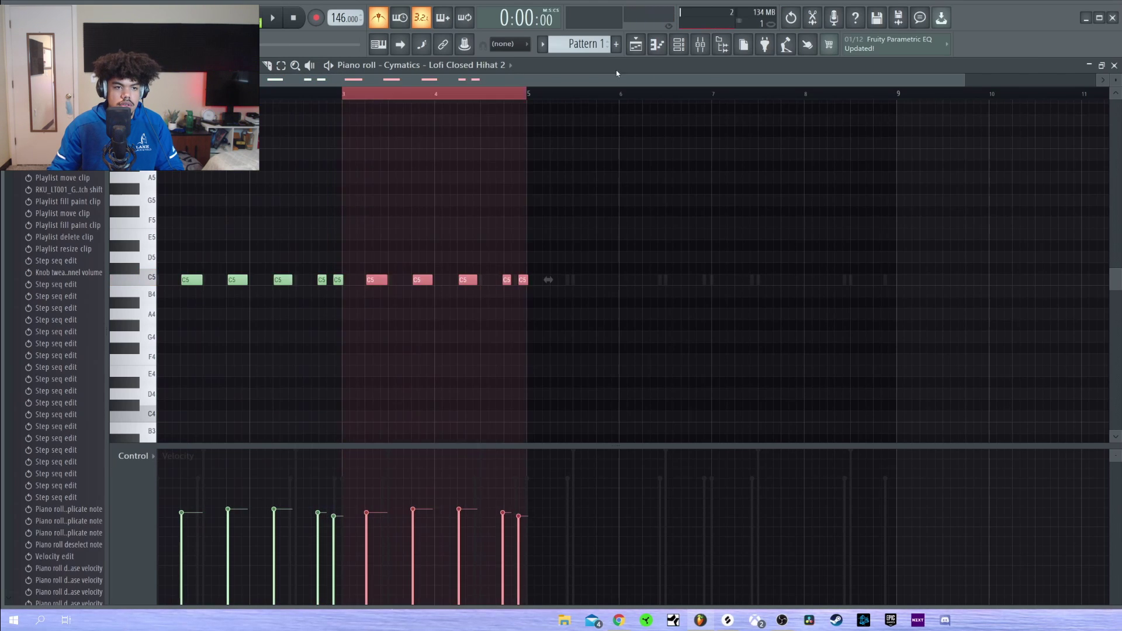
pyautogui.hotkey('ctrl', 'b')
pyautogui.hotkey('ctrl', 'b')
pyautogui.press('F6')
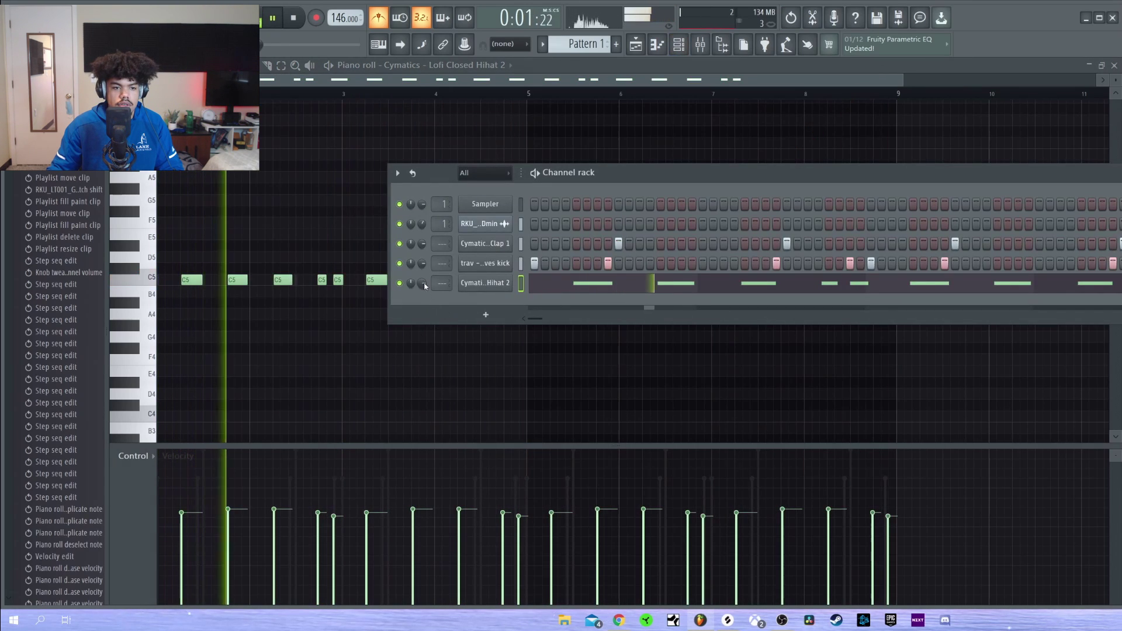
pyautogui.press('F6')
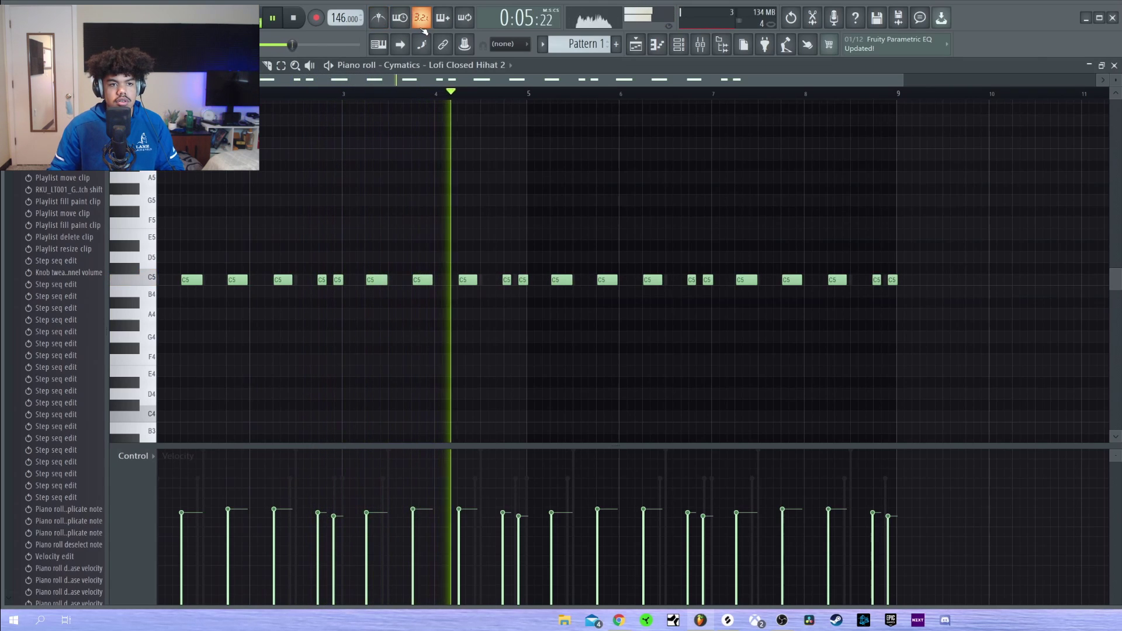
pyautogui.click(411, 92)
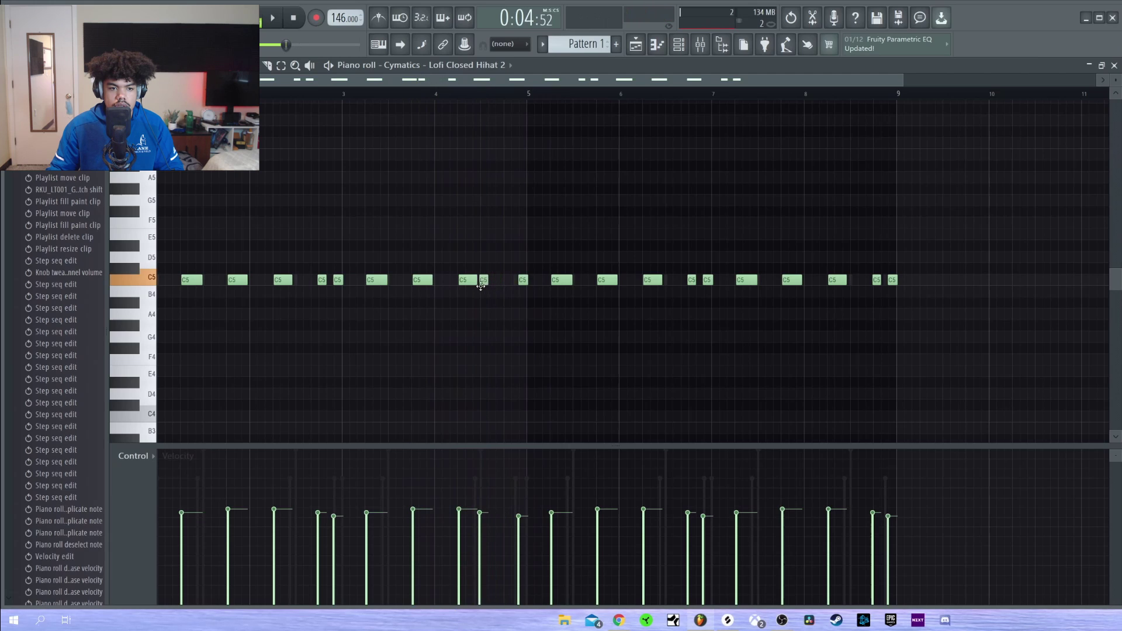
# Step: Move the last Lofi Closed Hihat 2 note of bar 4 right behind the bar's first hit, and delete the final note of bar 8
pyautogui.press('space')
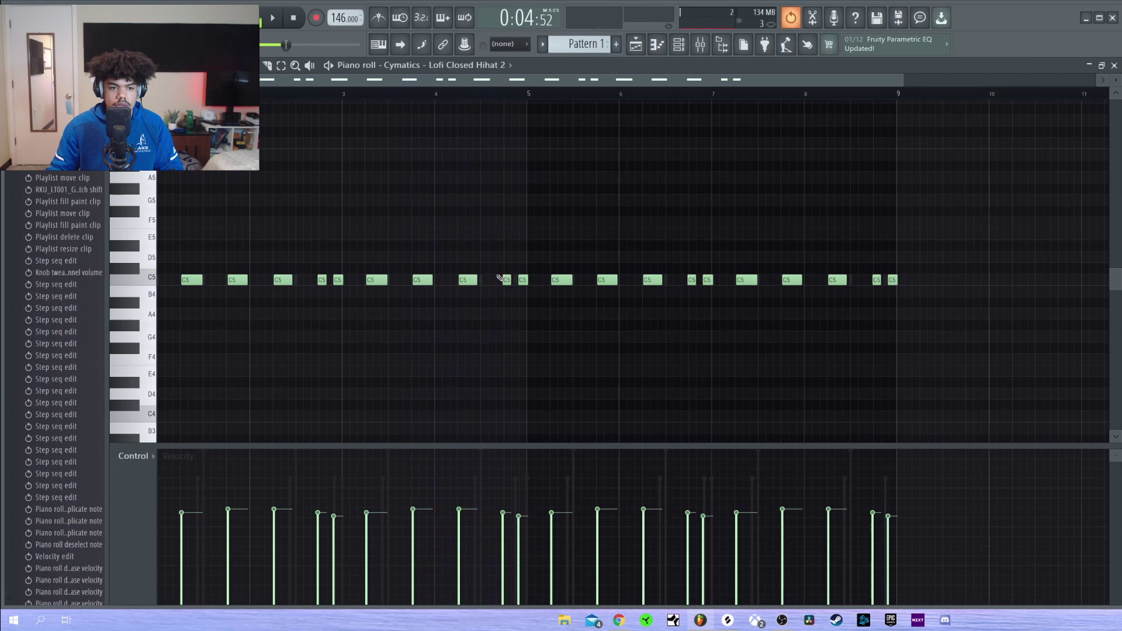
pyautogui.moveTo(519, 280); pyautogui.dragTo(472, 282)
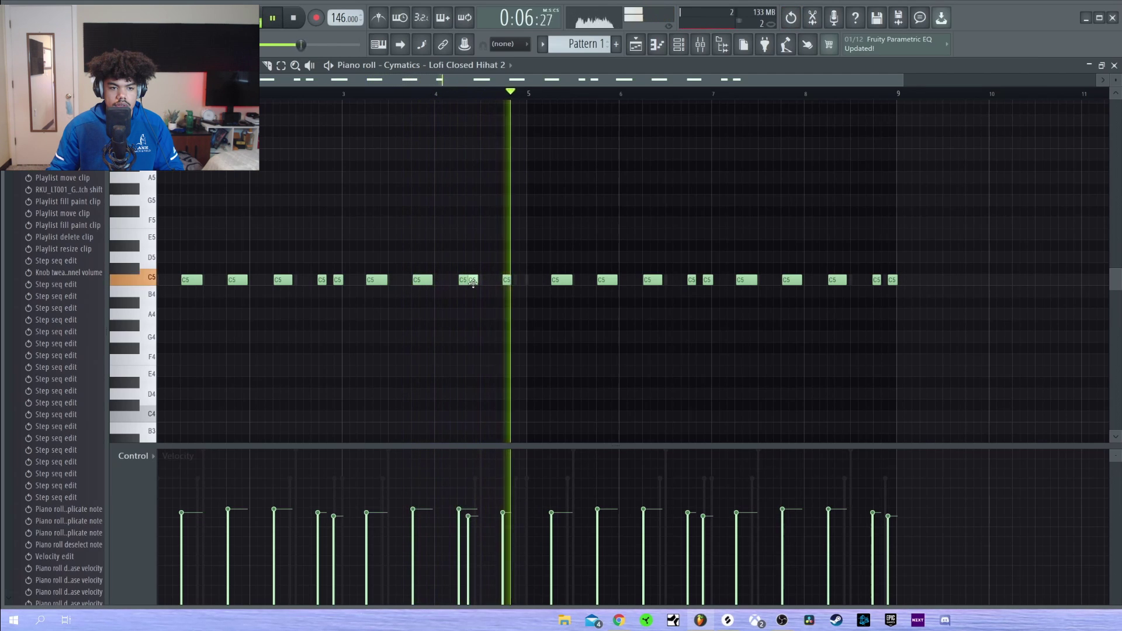
pyautogui.press('space')
pyautogui.press('space')
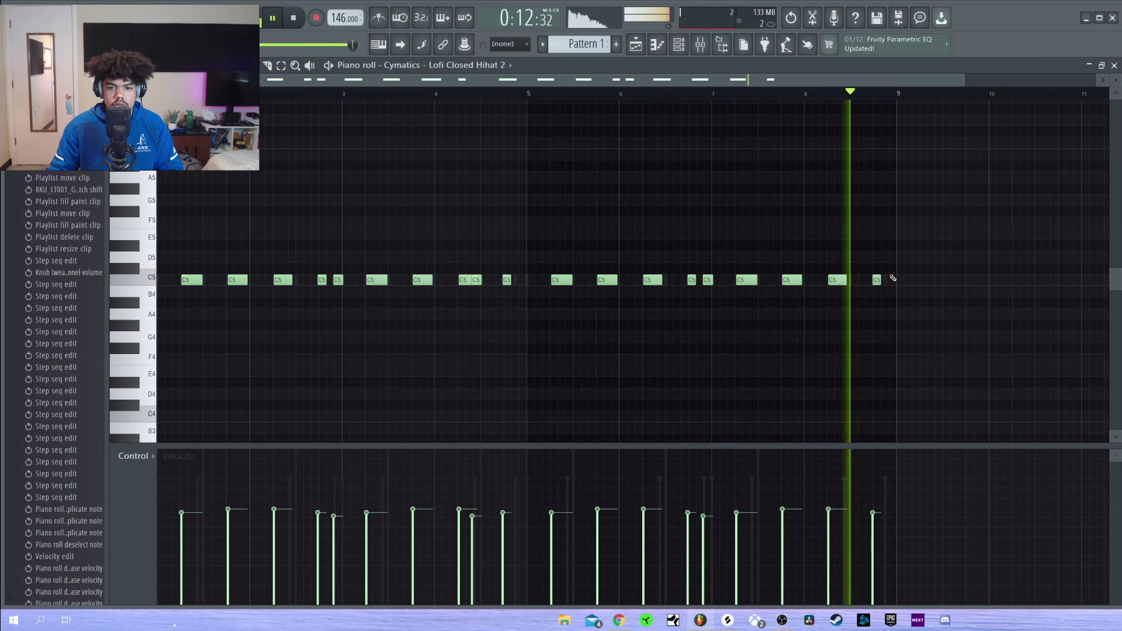
pyautogui.rightClick(892, 280)
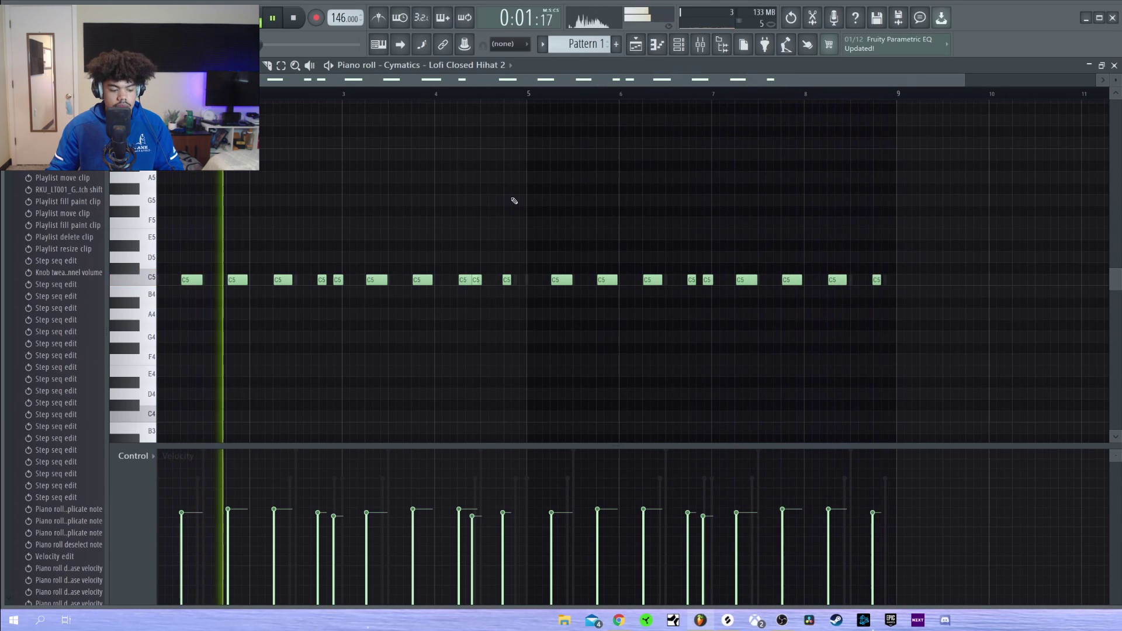
pyautogui.press('F6')
pyautogui.press('F6')
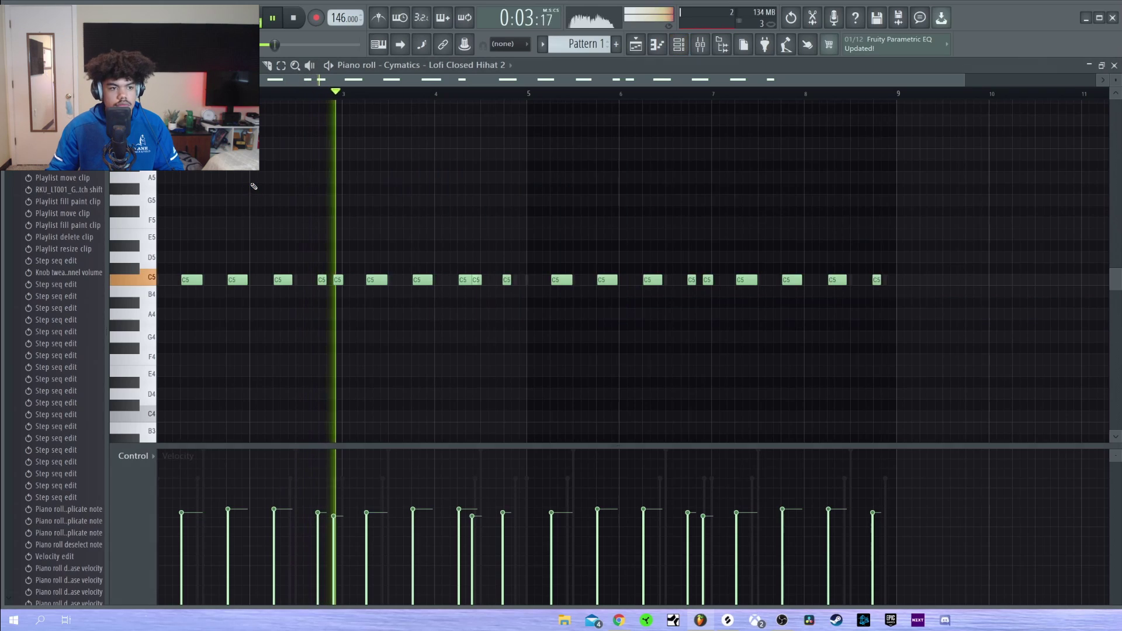
pyautogui.press('space')
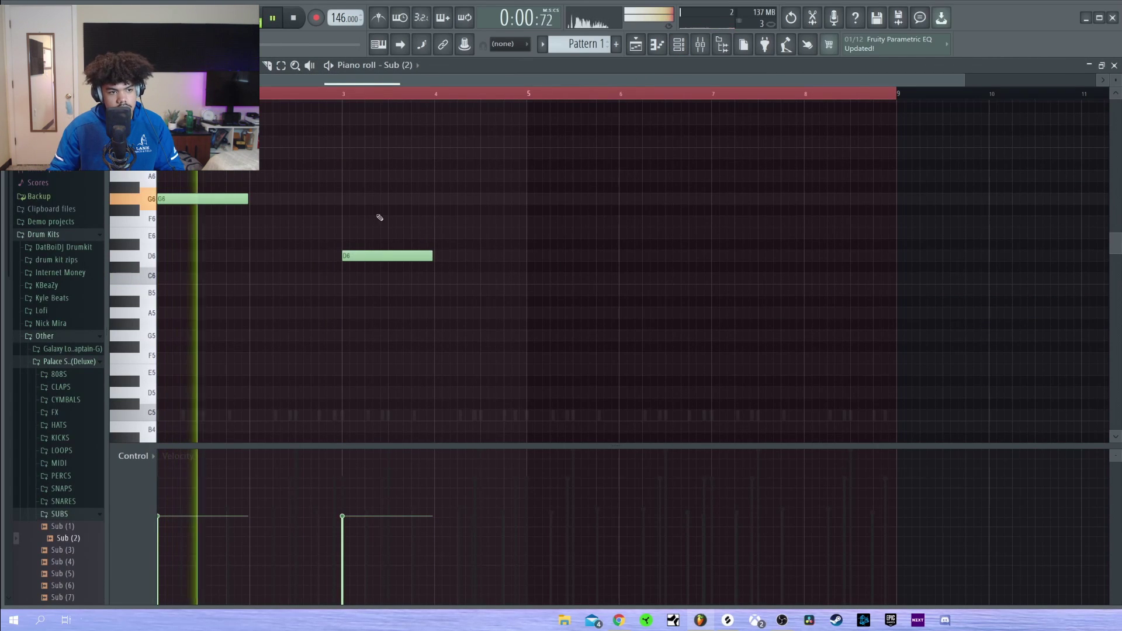
# Step: Write the Sub (2) bass line through bar 8, continuing from the G6 in bar 1 and D6 in bar 3
pyautogui.click(300, 199)
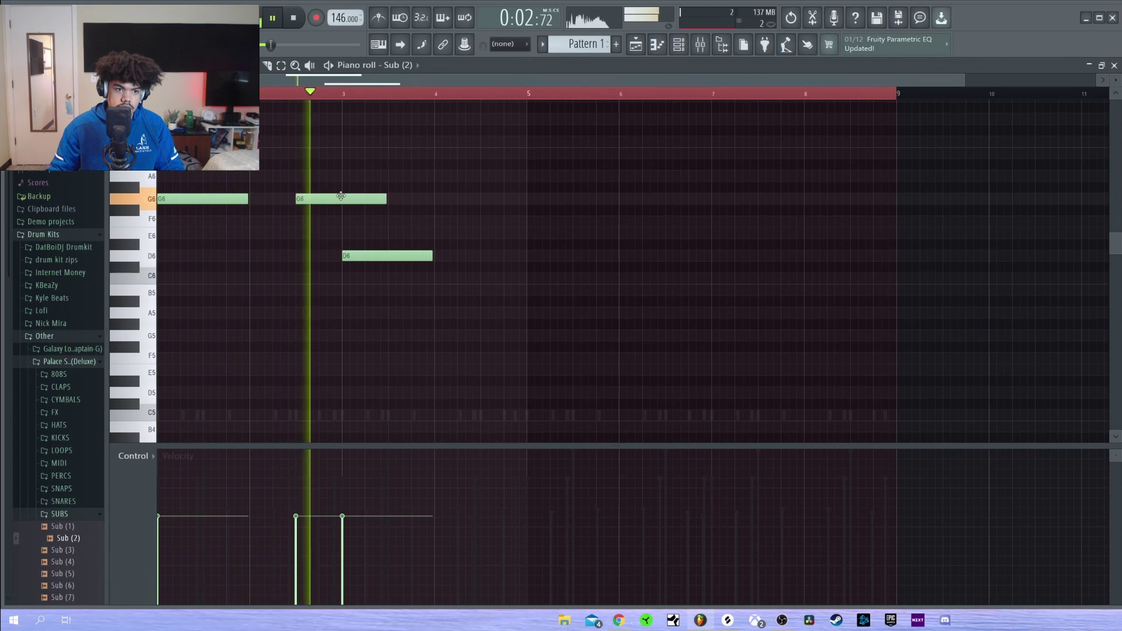
pyautogui.rightClick(352, 200)
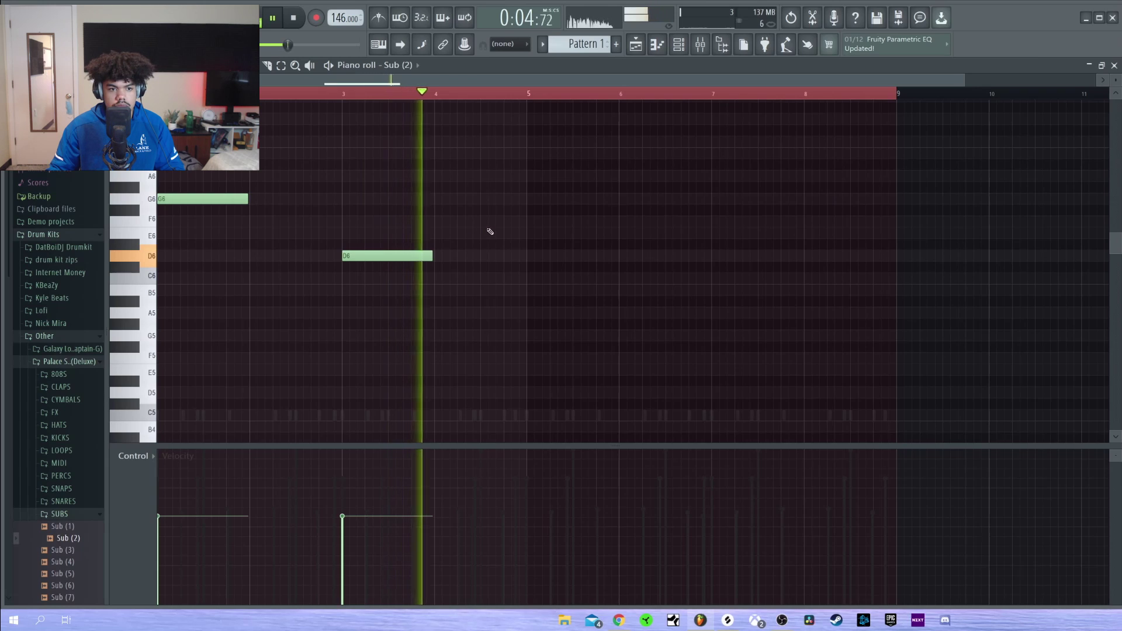
pyautogui.click(488, 281)
pyautogui.press('space')
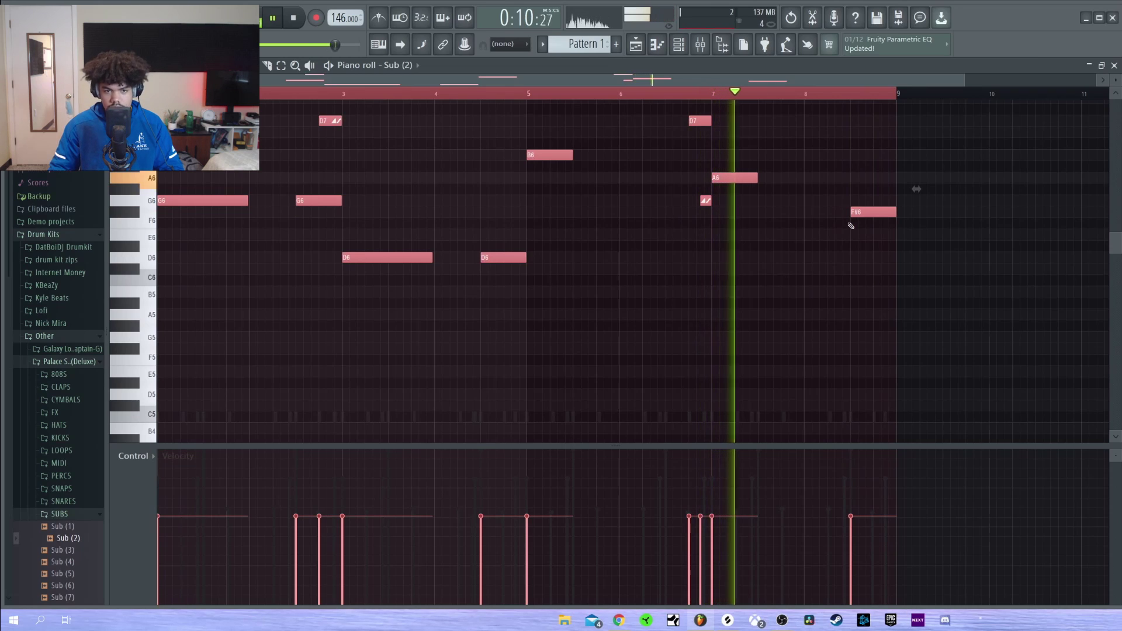
# Step: Transpose the whole Sub (2) bass line down one octave and stretch its notes to meet each other with legato
pyautogui.hotkey('ctrl', 'Down')
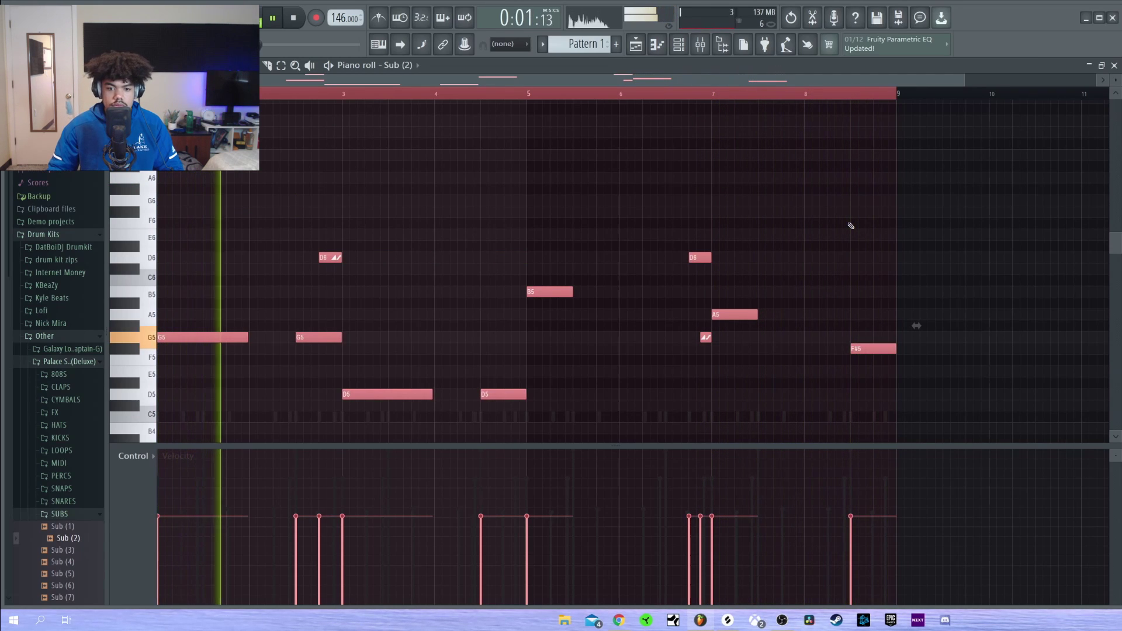
pyautogui.hotkey('ctrl', 'd')
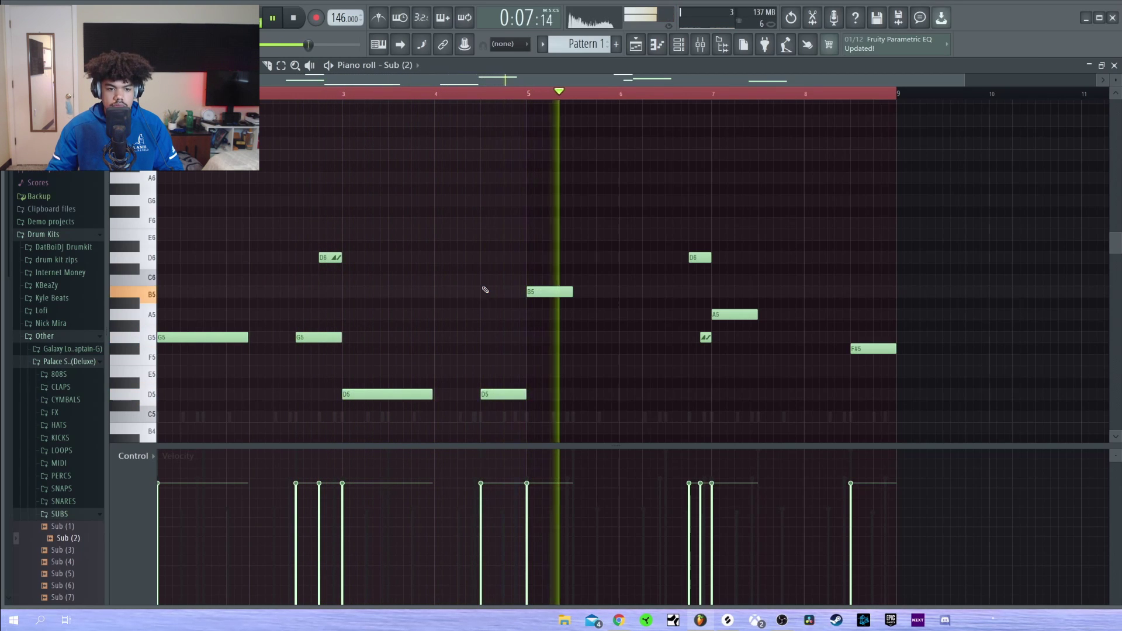
pyautogui.hotkey('ctrl', 'l')
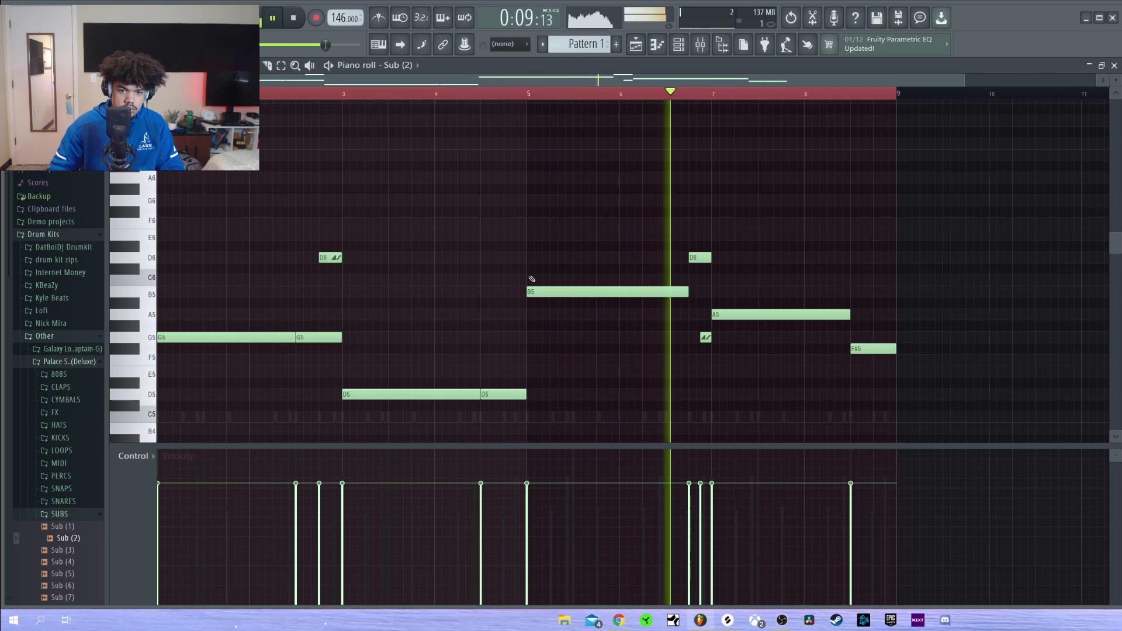
pyautogui.press('space')
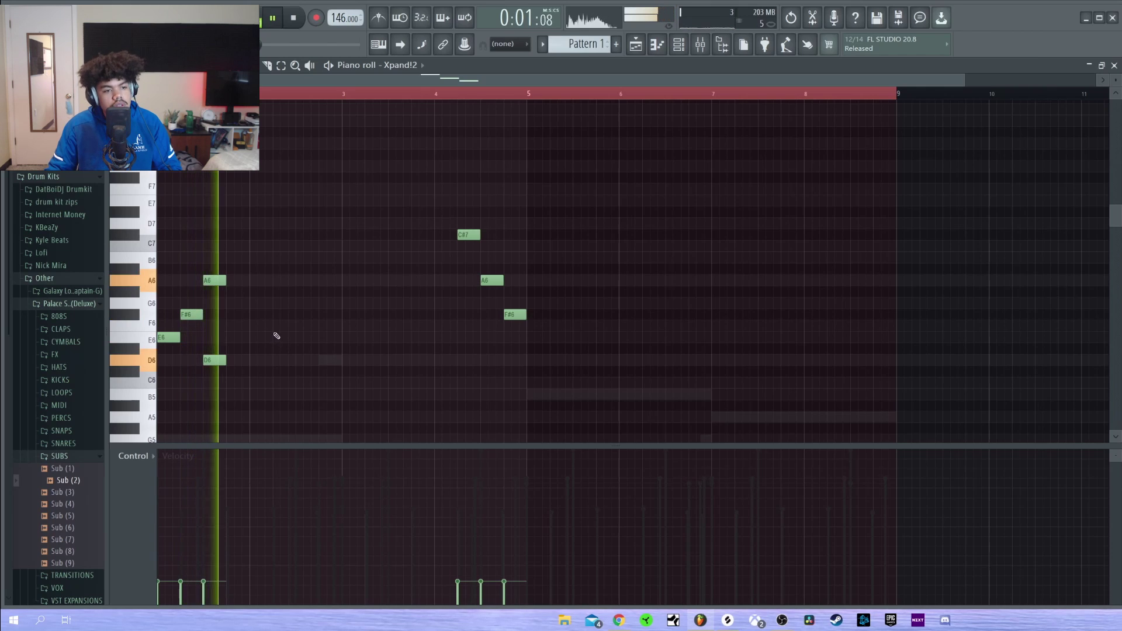
# Step: Delete the D6 note from bar 1 of the Xpand!2 melody and add D7, C#7 and A6 in the second half of bar 2
pyautogui.press('space')
pyautogui.press('space')
pyautogui.rightClick(216, 360)
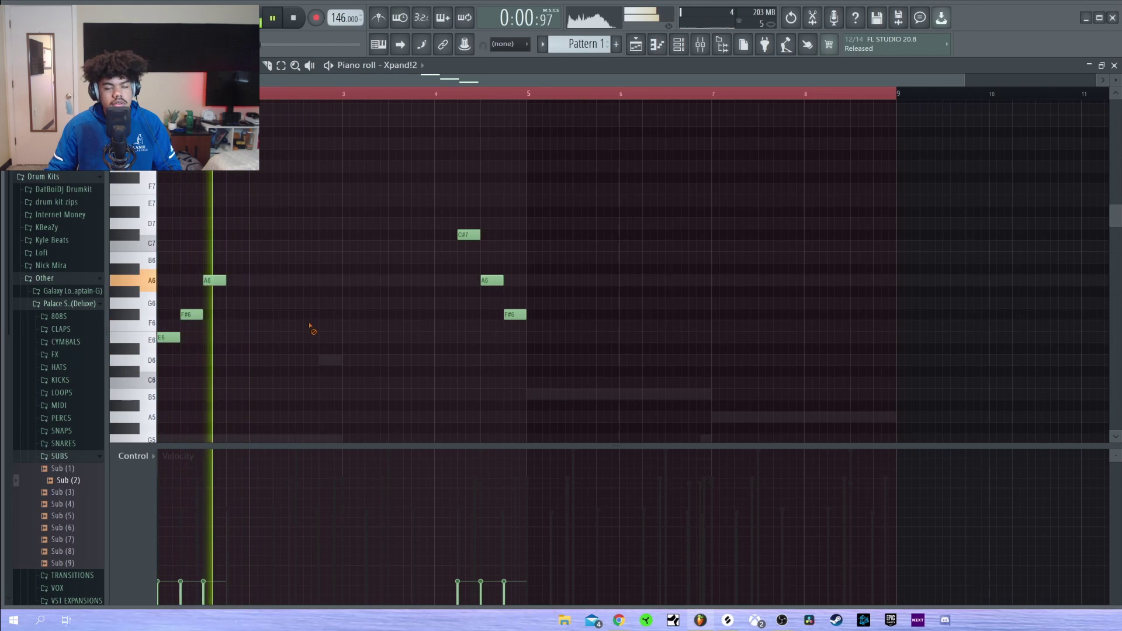
pyautogui.press('space')
pyautogui.press('space')
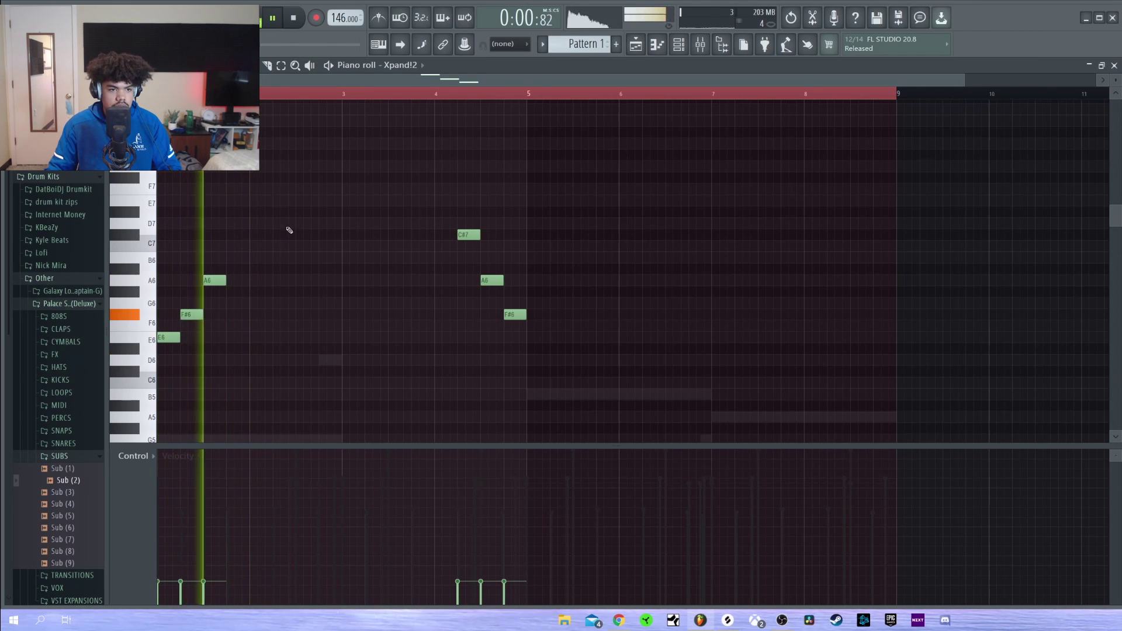
pyautogui.click(276, 202)
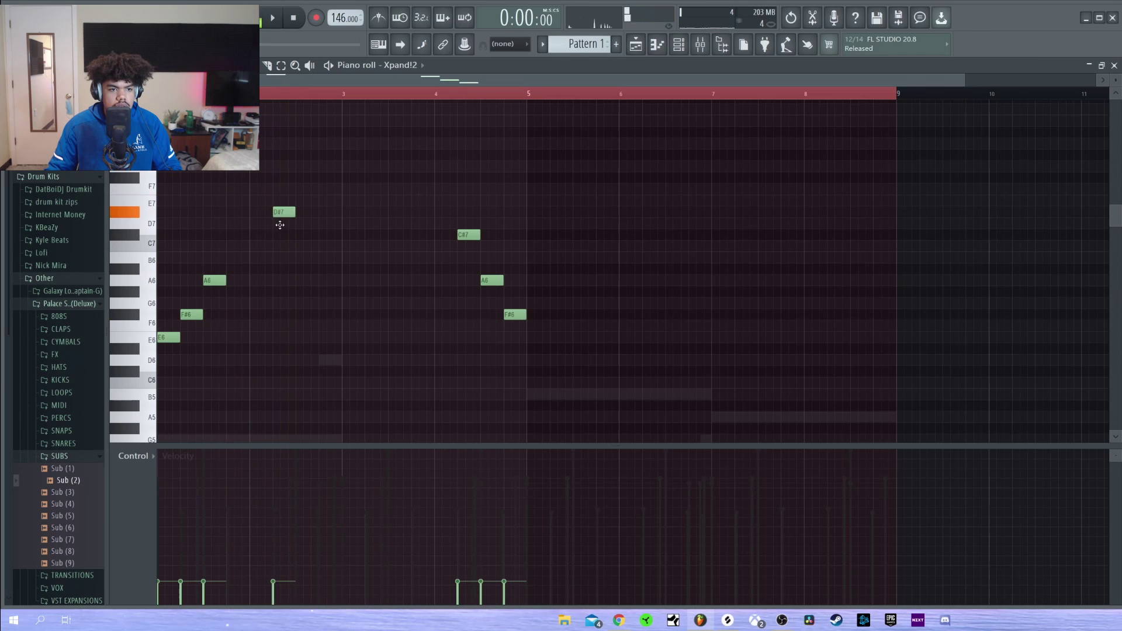
pyautogui.doubleClick(297, 243)
pyautogui.press('Escape')
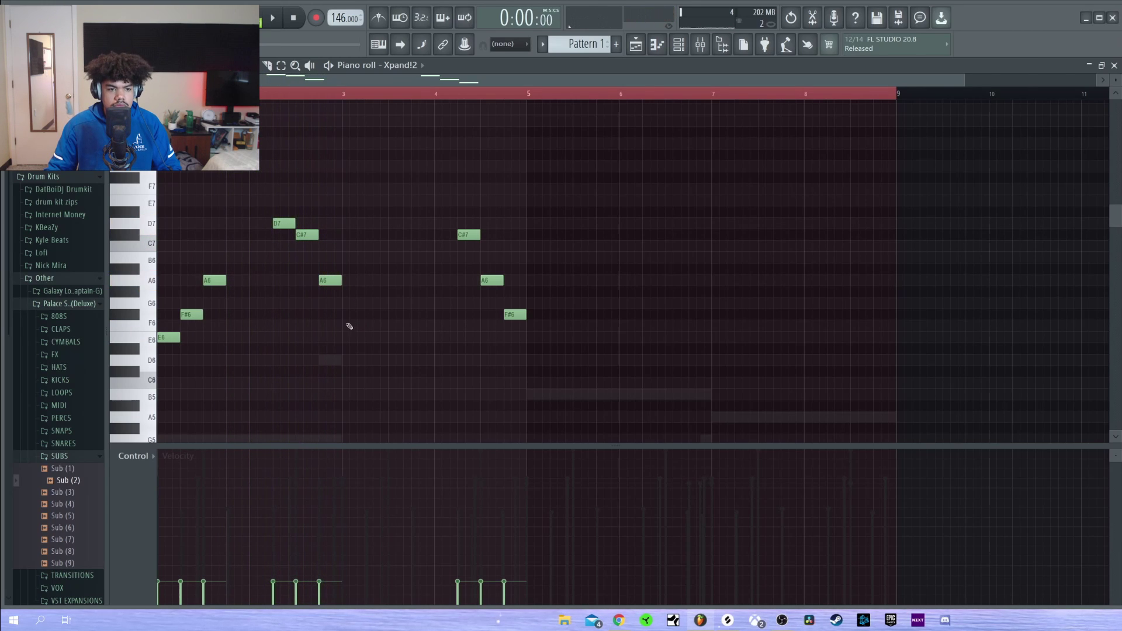
# Step: Extend the Xpand!2 melody through bar 8 and lower the third note of bar 7 to C#6, checking it in playback
pyautogui.click(723, 323)
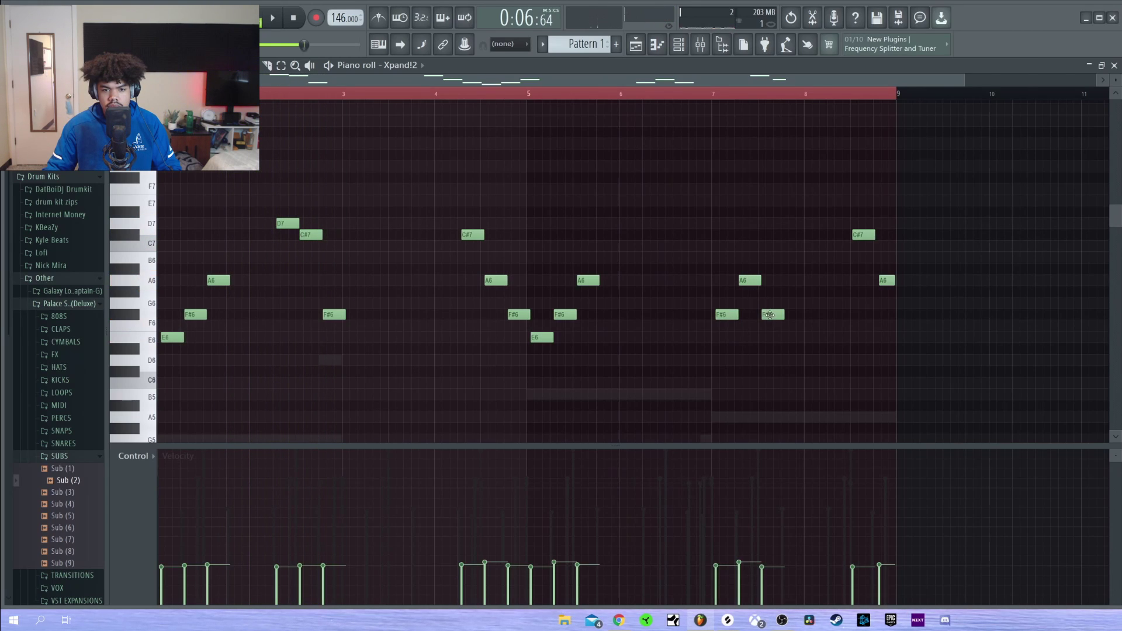
pyautogui.moveTo(767, 337); pyautogui.dragTo(767, 360)
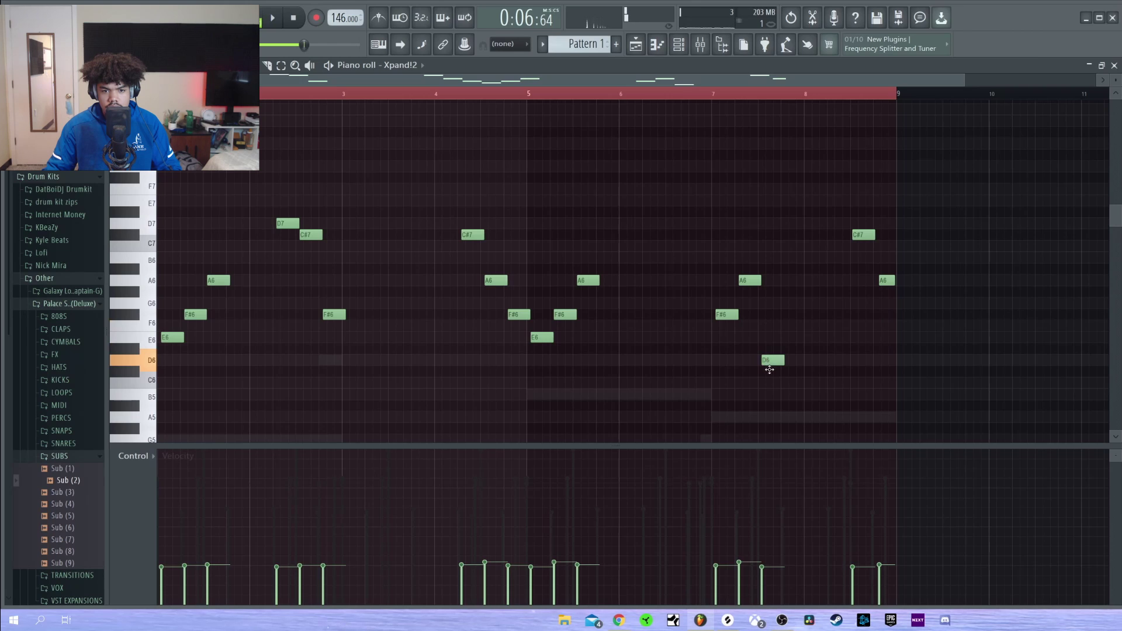
pyautogui.click(704, 98)
pyautogui.press('space')
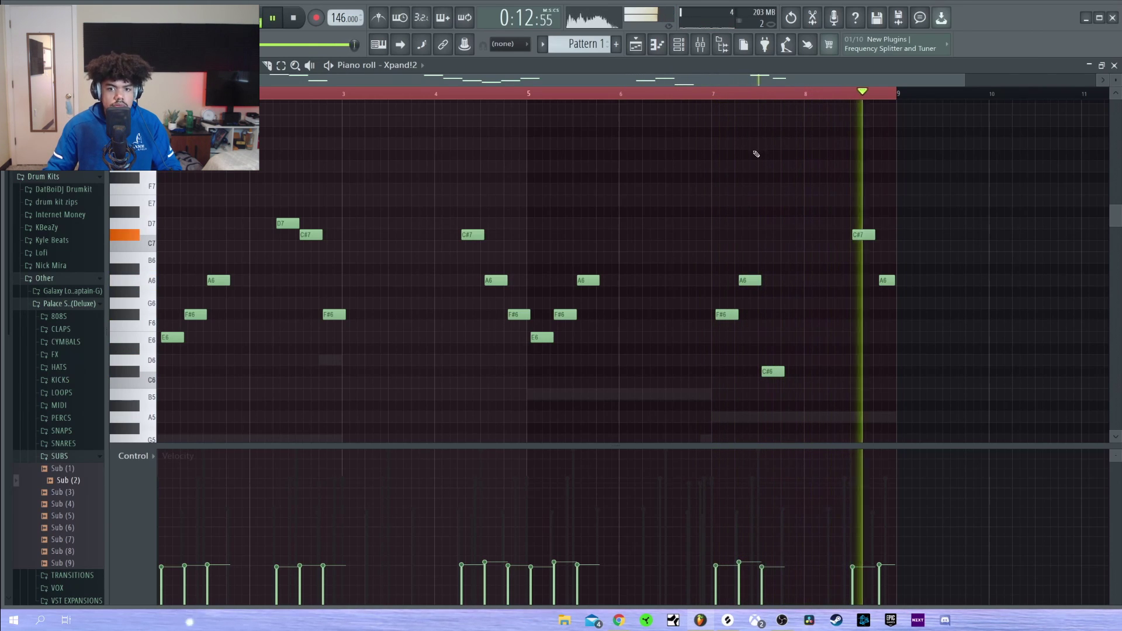
pyautogui.press('space')
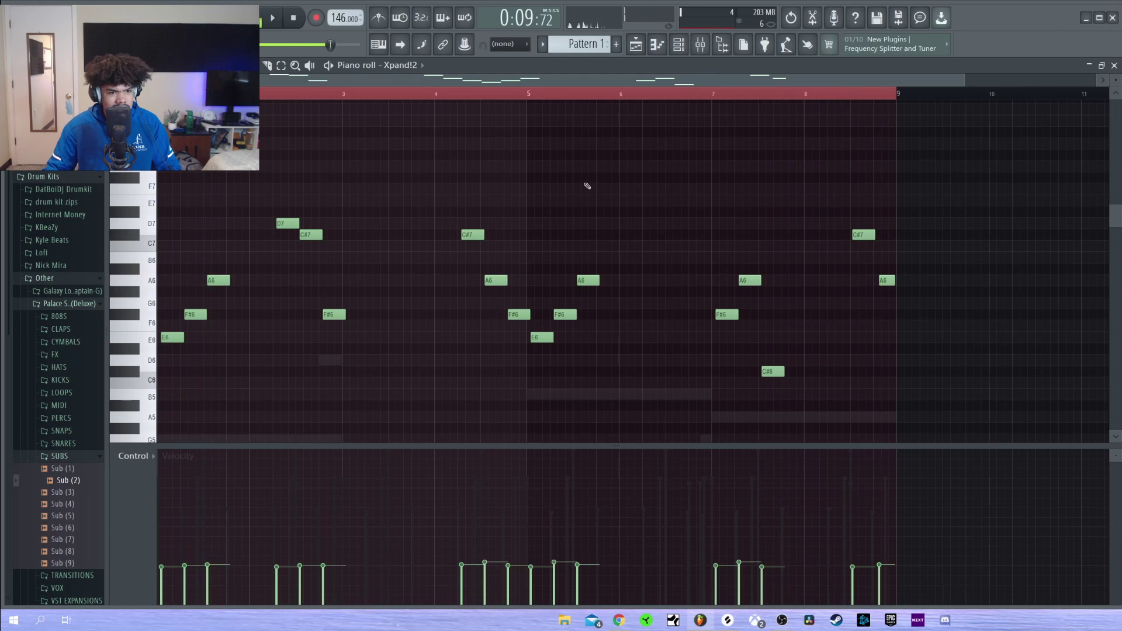
# Step: Add a second Xpand!2 instrument channel and open the sound list of its first part
pyautogui.press('F6')
pyautogui.click(475, 354)
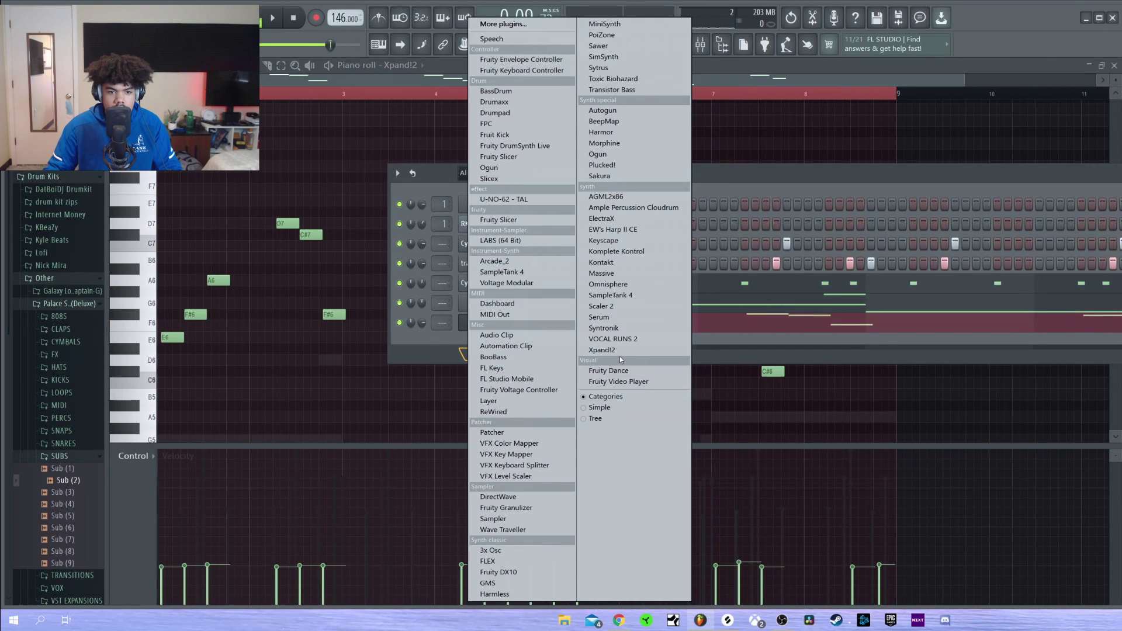
pyautogui.click(601, 349)
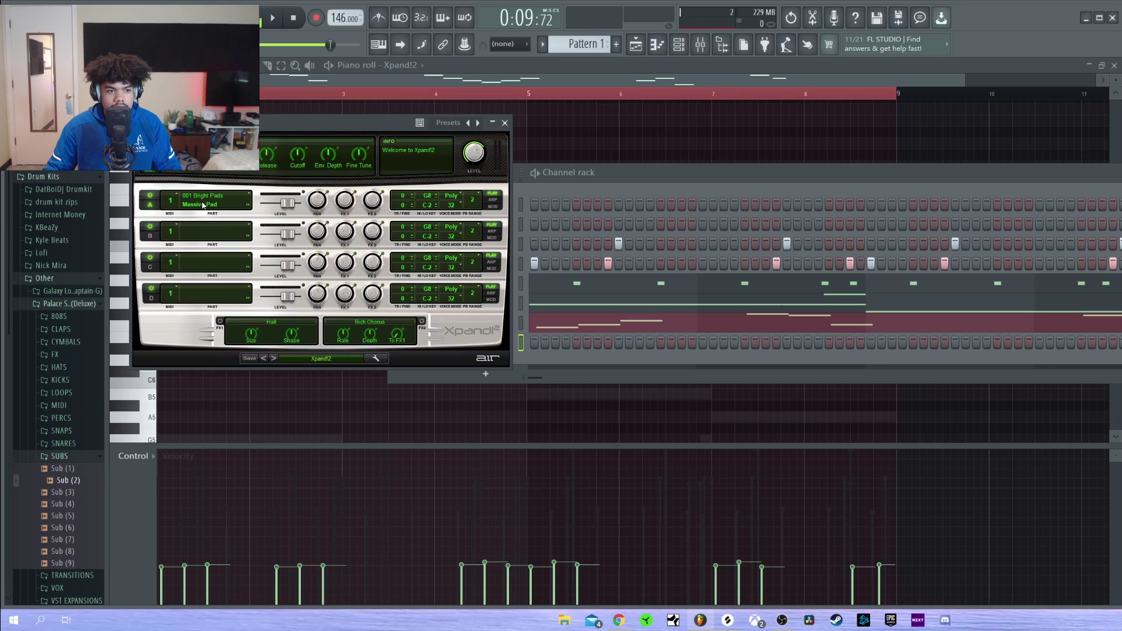
pyautogui.click(203, 204)
pyautogui.moveTo(212, 228)
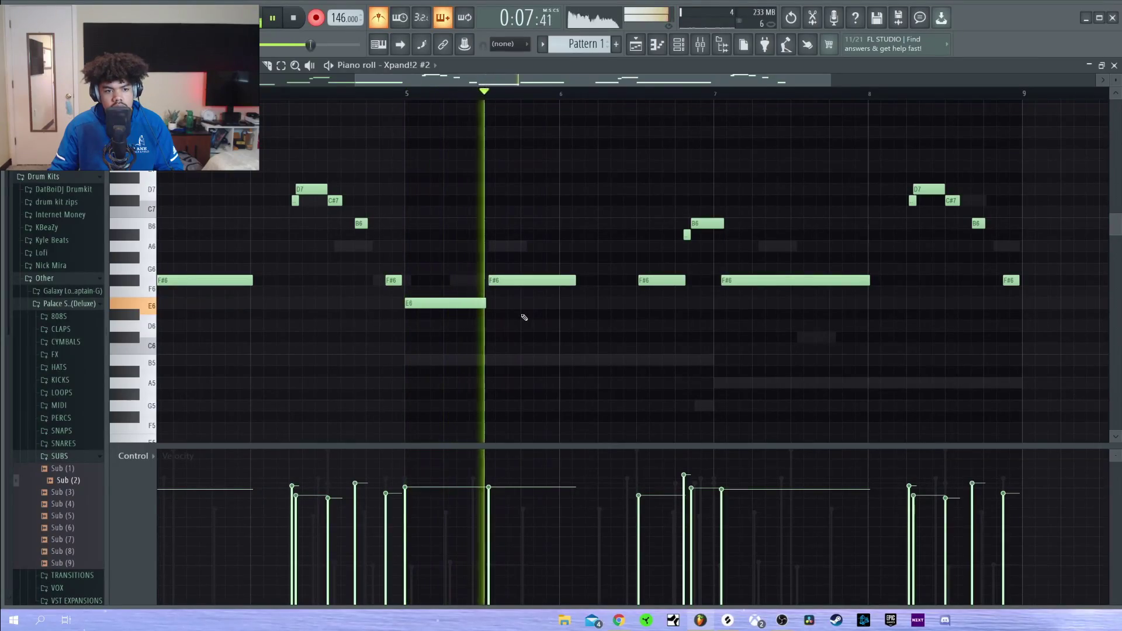
# Step: Listen to the Xpand!2 #2 melody from bar 5 to bar 8 in the piano roll
pyautogui.scroll(-1, 591, 333)
pyautogui.scroll(4, 591, 303)
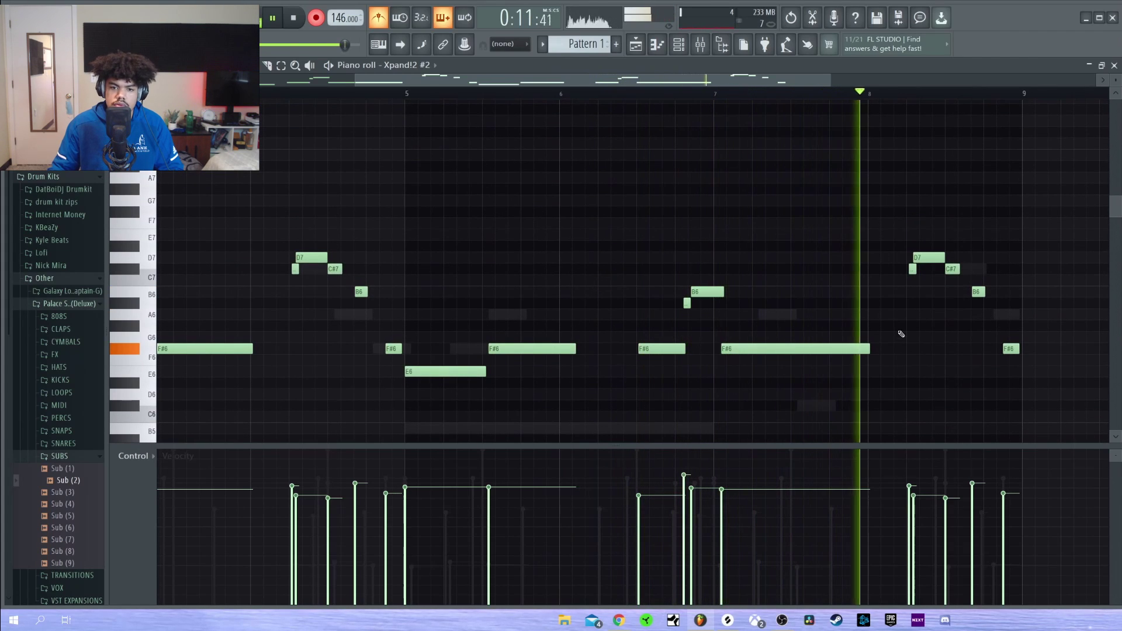
pyautogui.press('space')
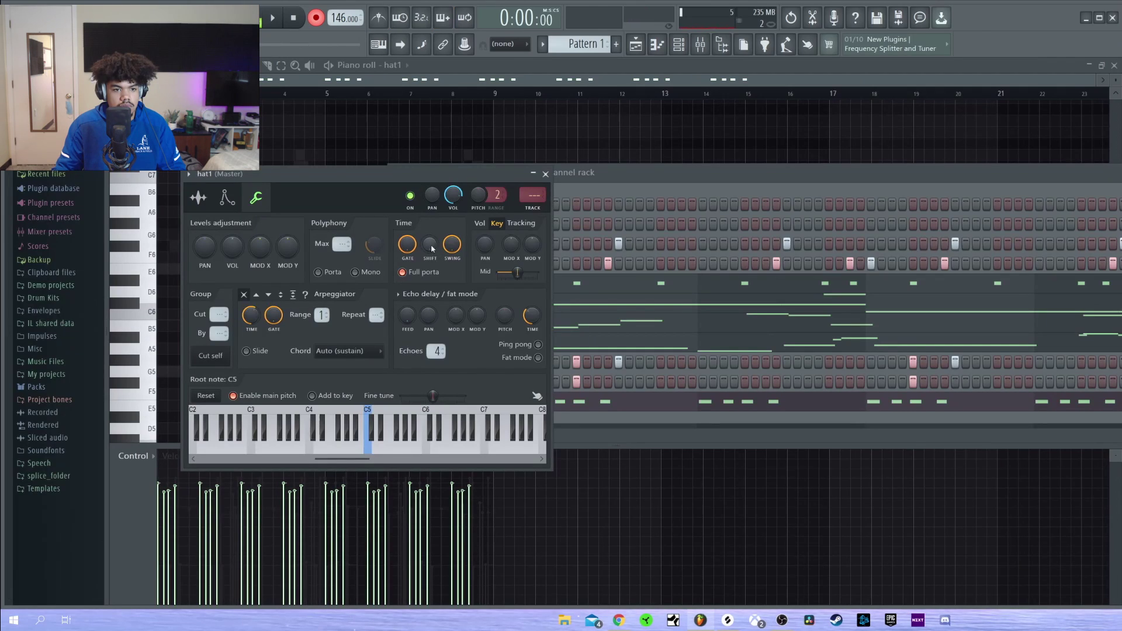
# Step: Shape the hat1 volume envelope during playback with full hold, zero decay, zero sustain and a short release
pyautogui.press('space')
pyautogui.click(199, 198)
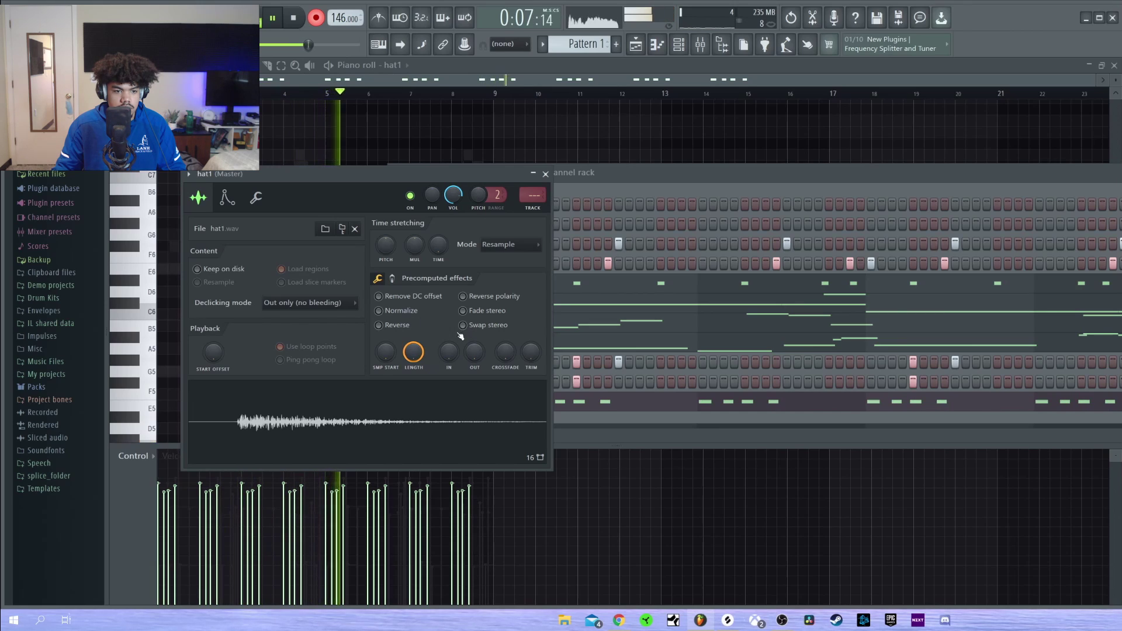
pyautogui.click(226, 197)
pyautogui.moveTo(225, 325); pyautogui.dragTo(247, 268)
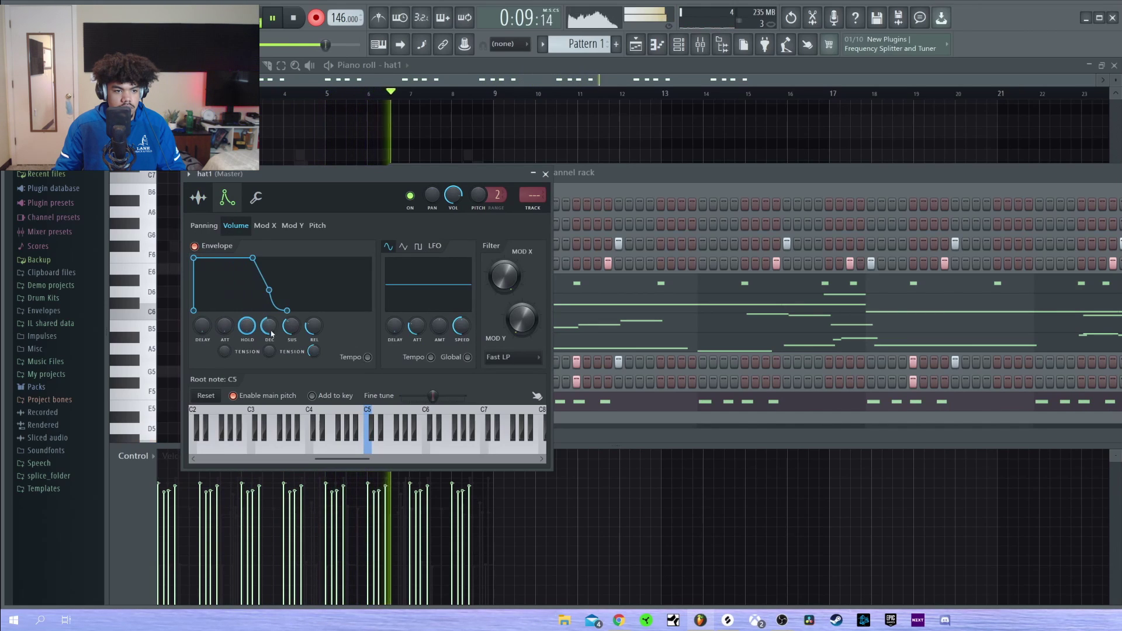
pyautogui.moveTo(269, 326); pyautogui.dragTo(269, 374)
pyautogui.moveTo(293, 329); pyautogui.dragTo(315, 348)
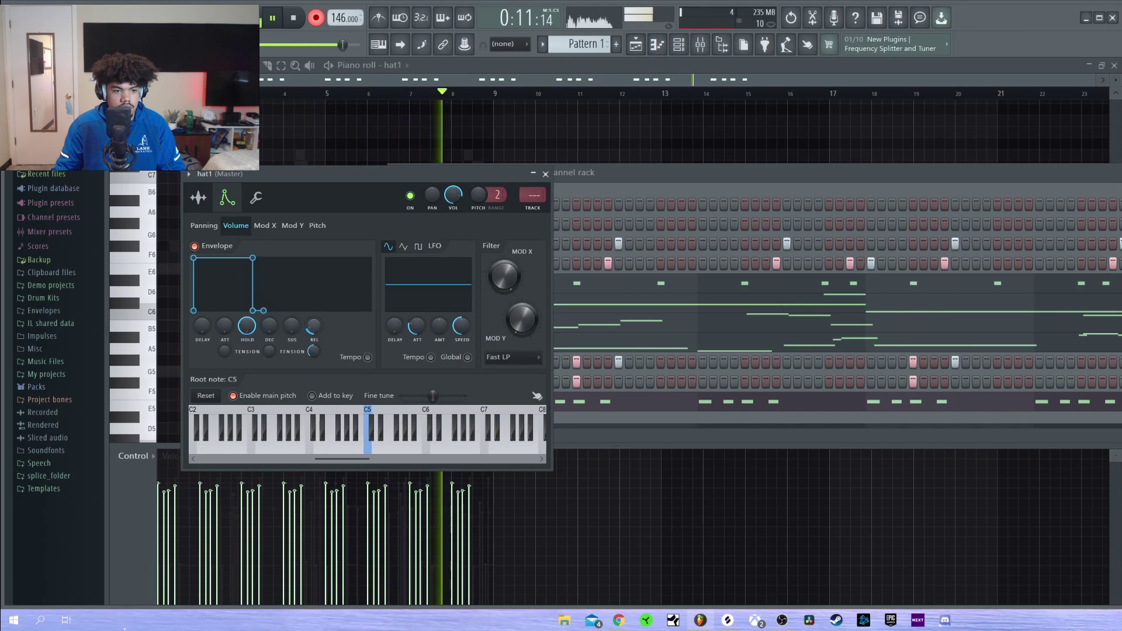
pyautogui.click(545, 174)
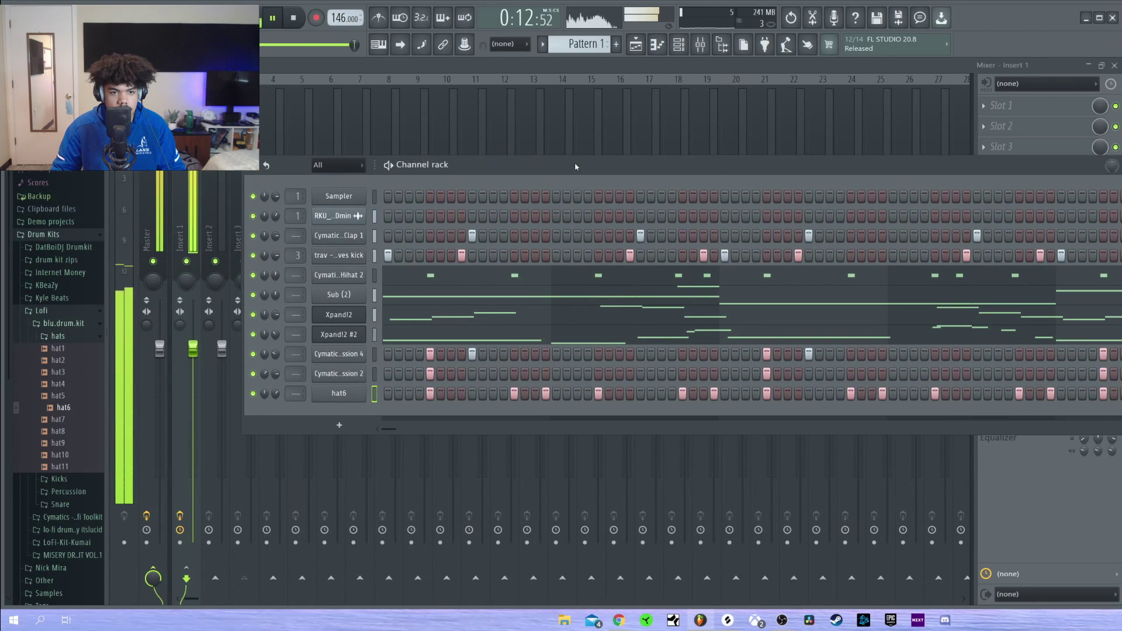
# Step: Close the channel rack and mixer and bring up the playlist with the guitar loop and Pattern 1 clips
pyautogui.moveTo(575, 167); pyautogui.dragTo(486, 168)
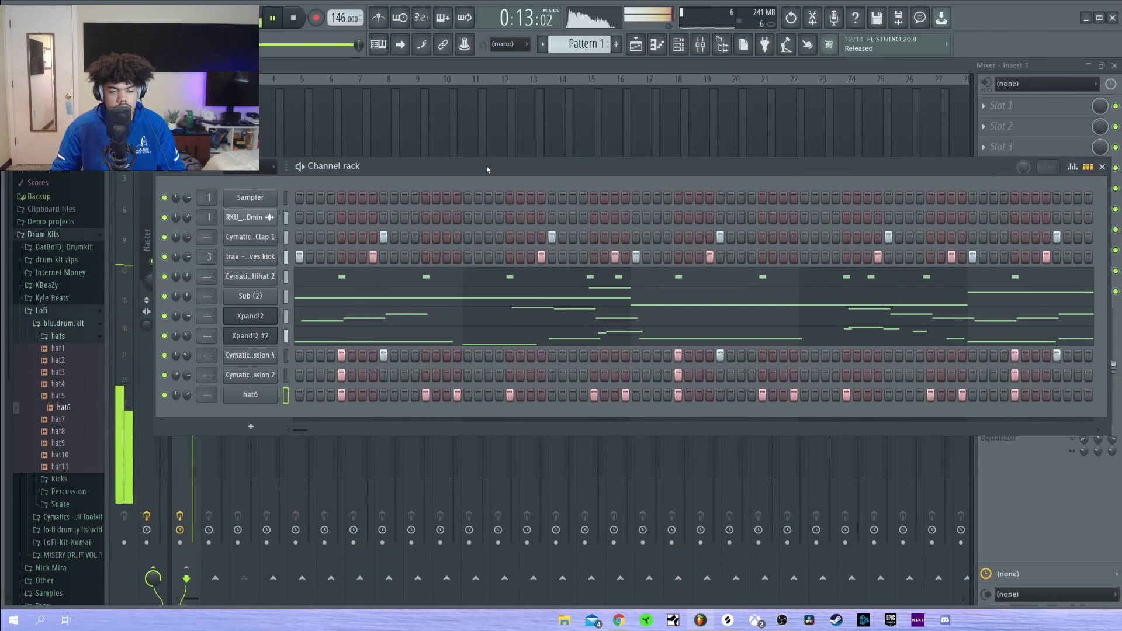
pyautogui.click(1102, 168)
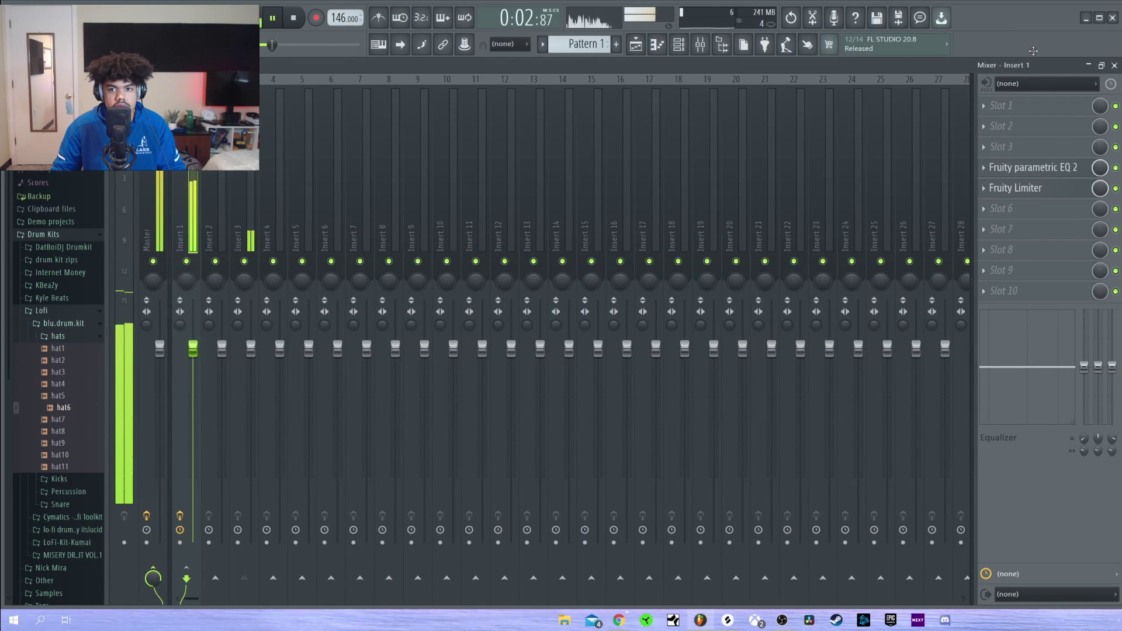
pyautogui.click(1114, 65)
pyautogui.press('F9')
pyautogui.press('F5')
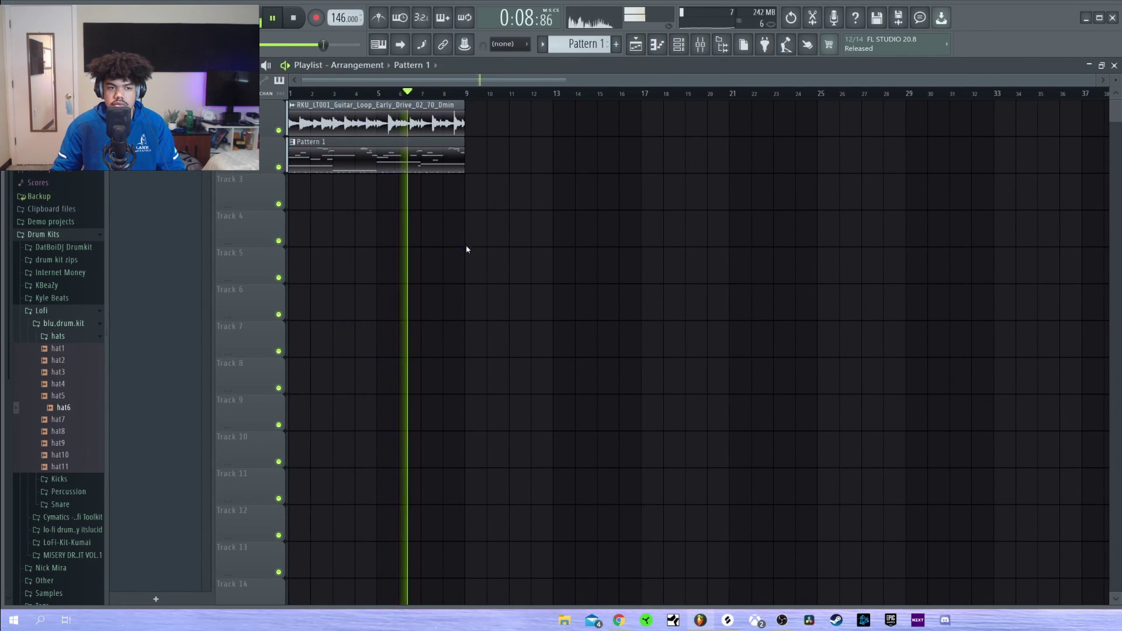
pyautogui.press('F6')
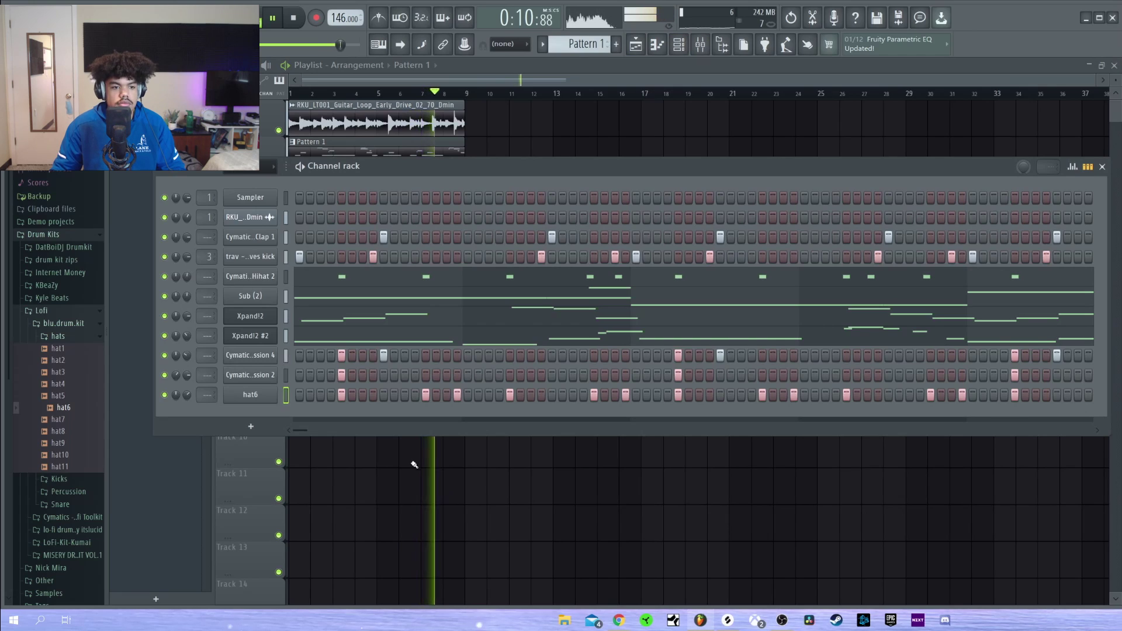
pyautogui.press('F6')
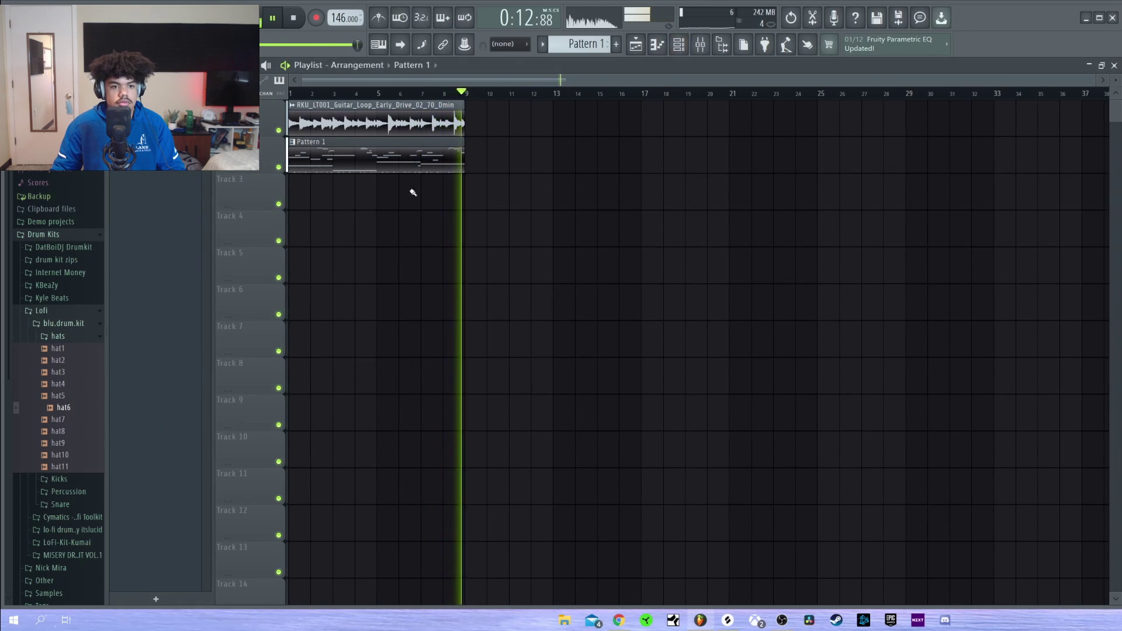
# Step: Stop playback, split Pattern 1 by channel and place the separate channel patterns on their own playlist tracks from bar 1
pyautogui.press('space')
pyautogui.rightClick(157, 111)
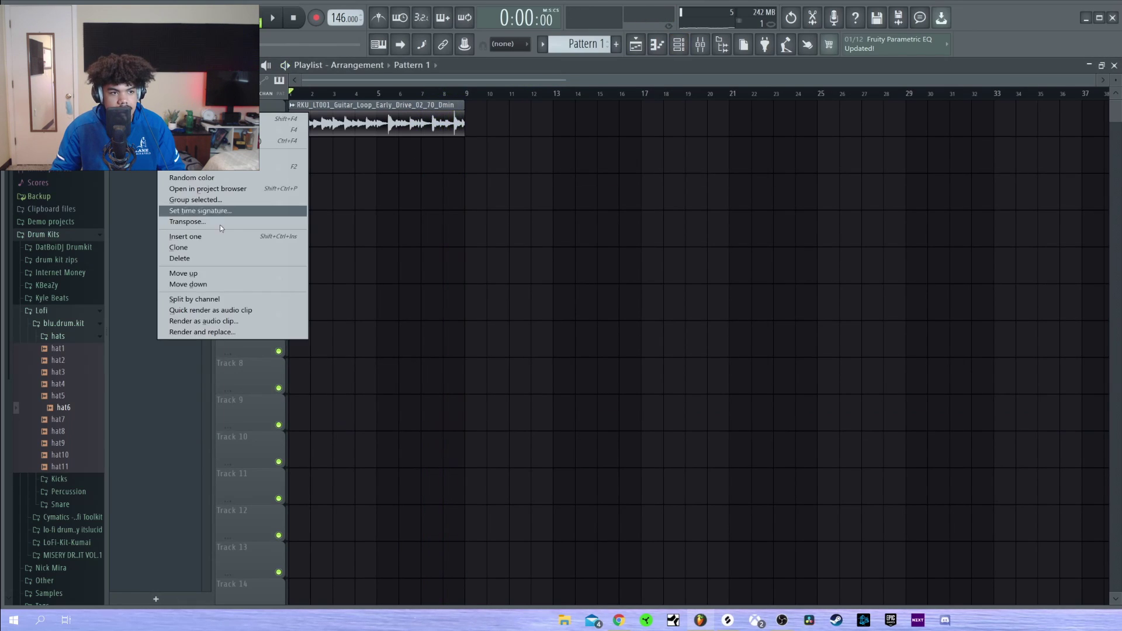
pyautogui.click(208, 299)
pyautogui.moveTo(158, 111); pyautogui.dragTo(299, 157)
# Step: Select the guitar loop and all channel pattern clips, repeat them six times up to bar 57, and clear the selection
pyautogui.moveTo(597, 504); pyautogui.dragTo(374, 116)
pyautogui.hotkey('ctrl', 'b')
pyautogui.hotkey('ctrl', 'b')
pyautogui.hotkey('ctrl', 'b')
pyautogui.hotkey('ctrl', 'b')
pyautogui.hotkey('ctrl', 'b')
pyautogui.hotkey('ctrl', 'b')
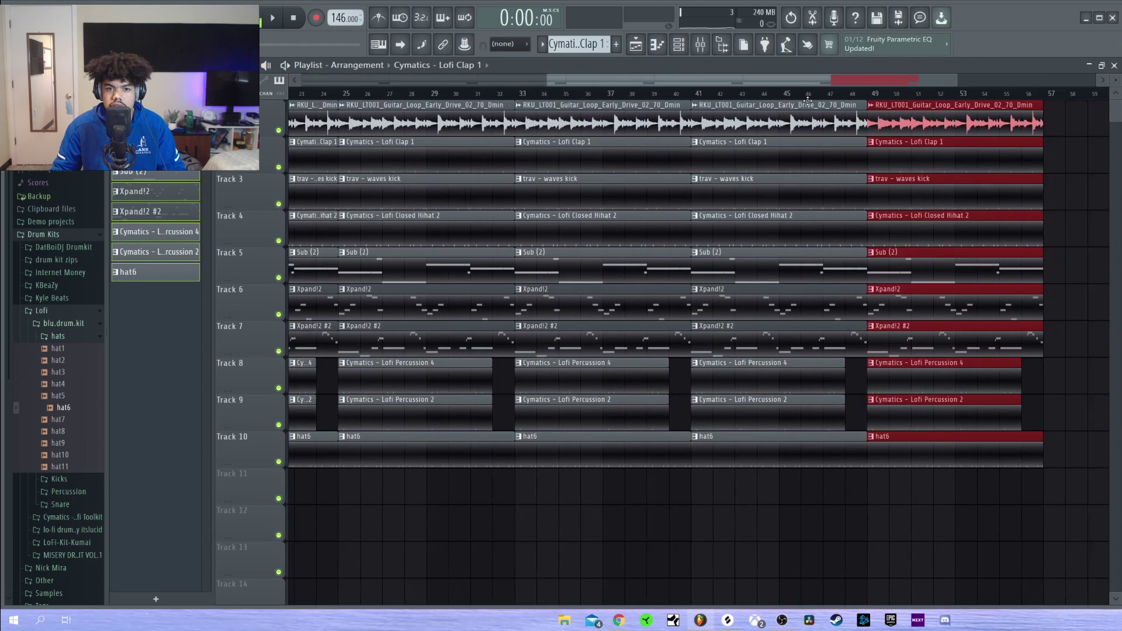
pyautogui.hotkey('ctrl', 'd')
# Step: Delete every pattern clip from the first eight bars so the guitar loop plays alone as the intro
pyautogui.scroll(-3, 784, 140)
pyautogui.rightClick(339, 156)
pyautogui.moveTo(337, 174); pyautogui.dragTo(344, 380)
pyautogui.press('space')
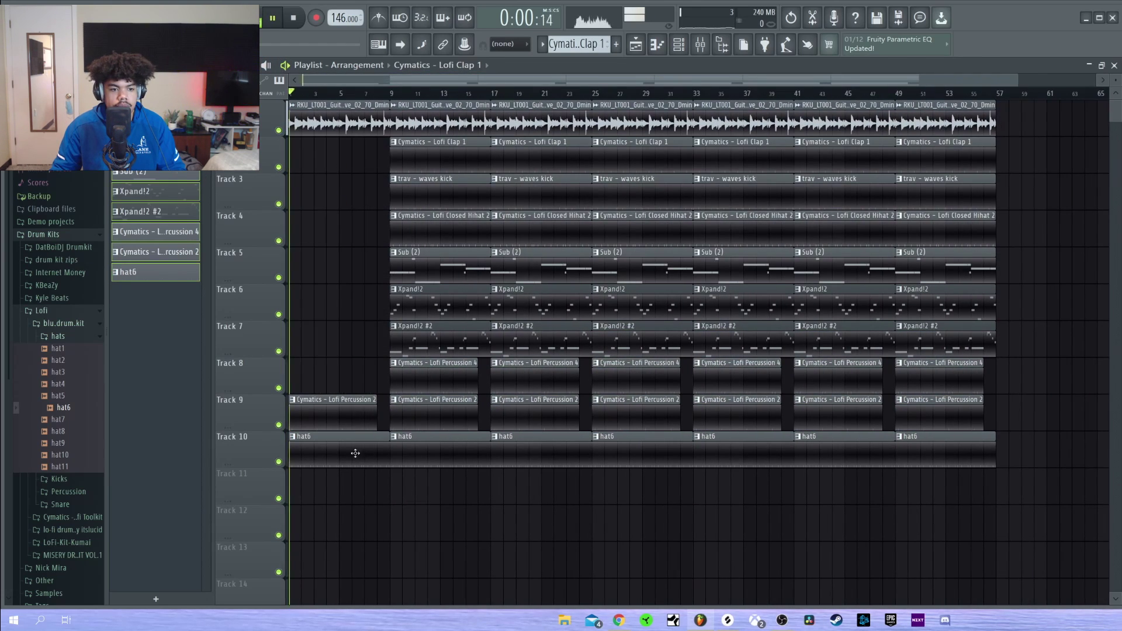
pyautogui.rightClick(345, 415)
pyautogui.rightClick(339, 453)
# Step: Load RC-20 Retro Color into effect slot 6 of mixer track Insert 1, after the Fruity Limiter
pyautogui.press('F9')
pyautogui.click(153, 131)
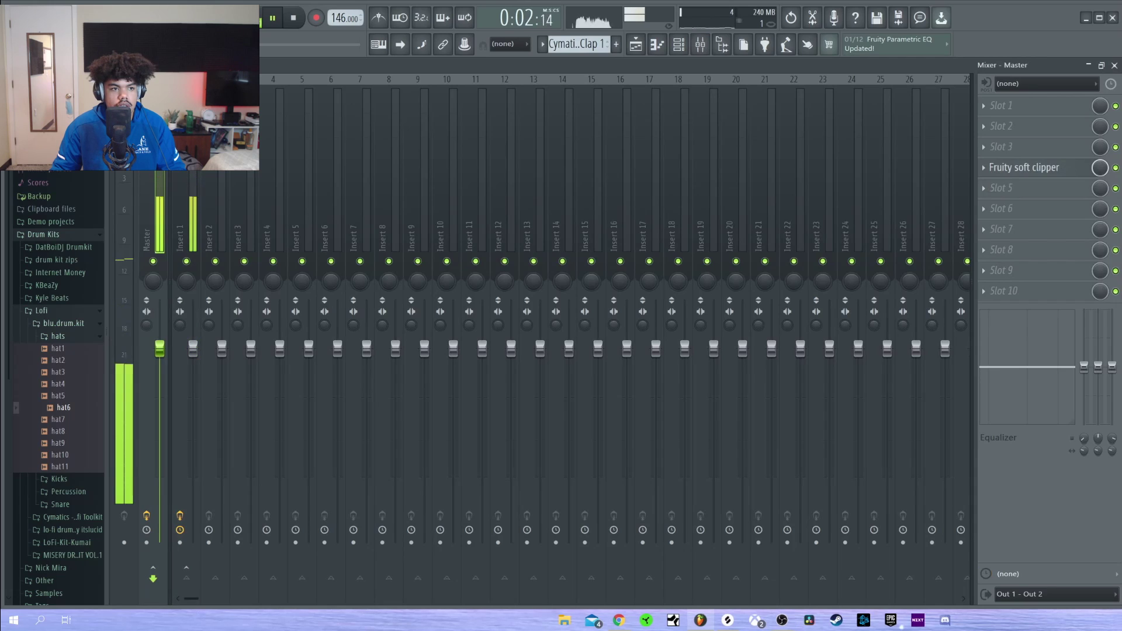
pyautogui.press('space')
pyautogui.press('space')
pyautogui.press('Right')
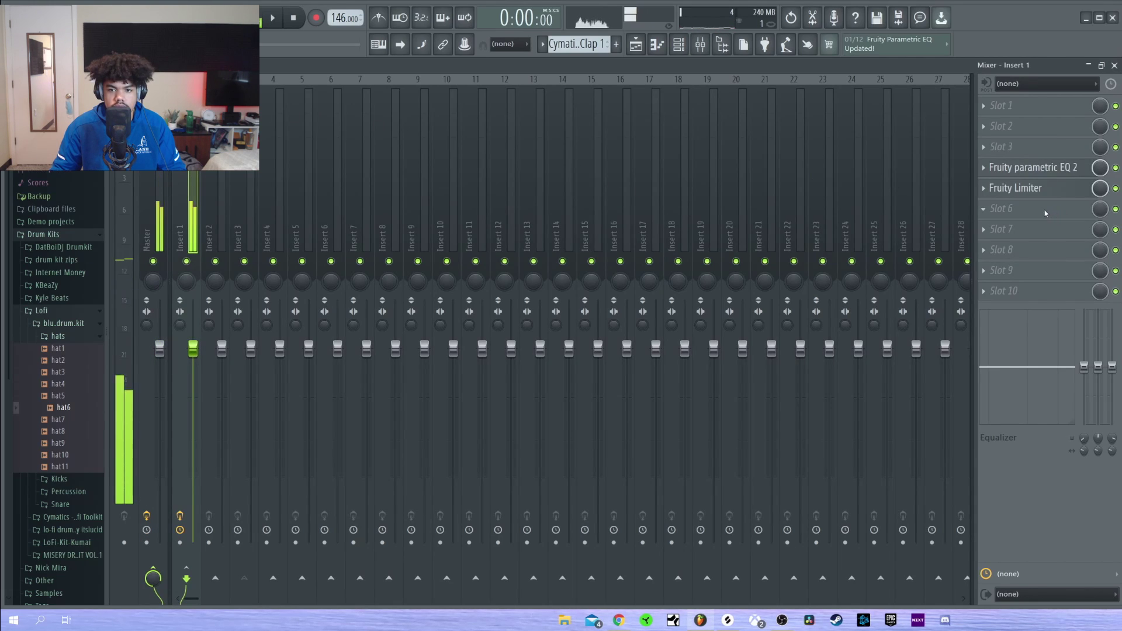
pyautogui.rightClick(1100, 209)
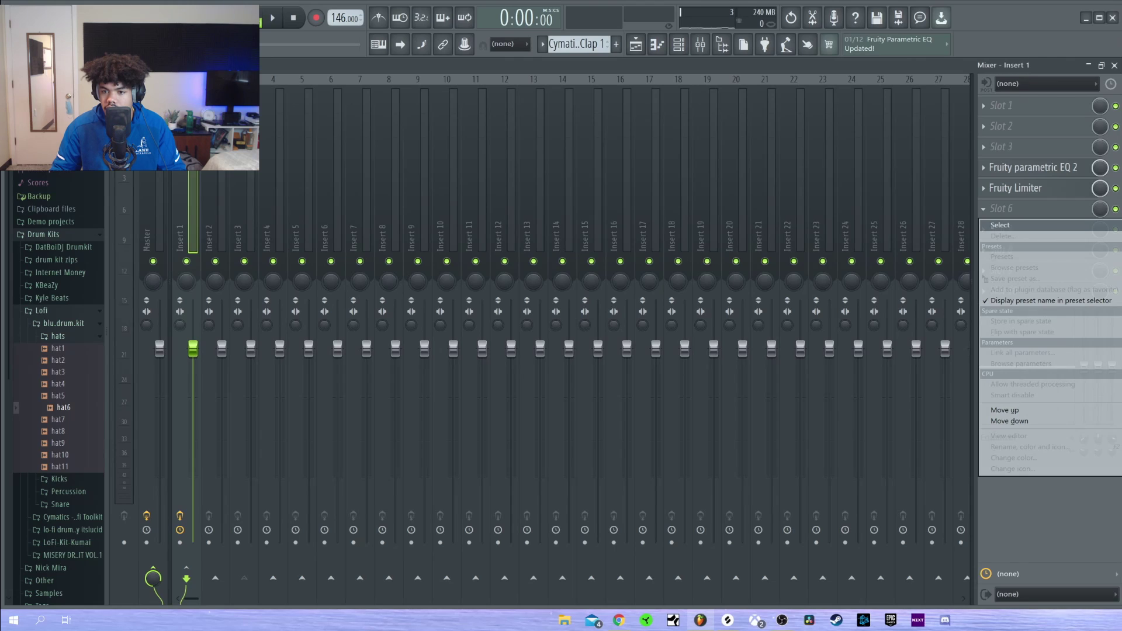
pyautogui.click(1030, 209)
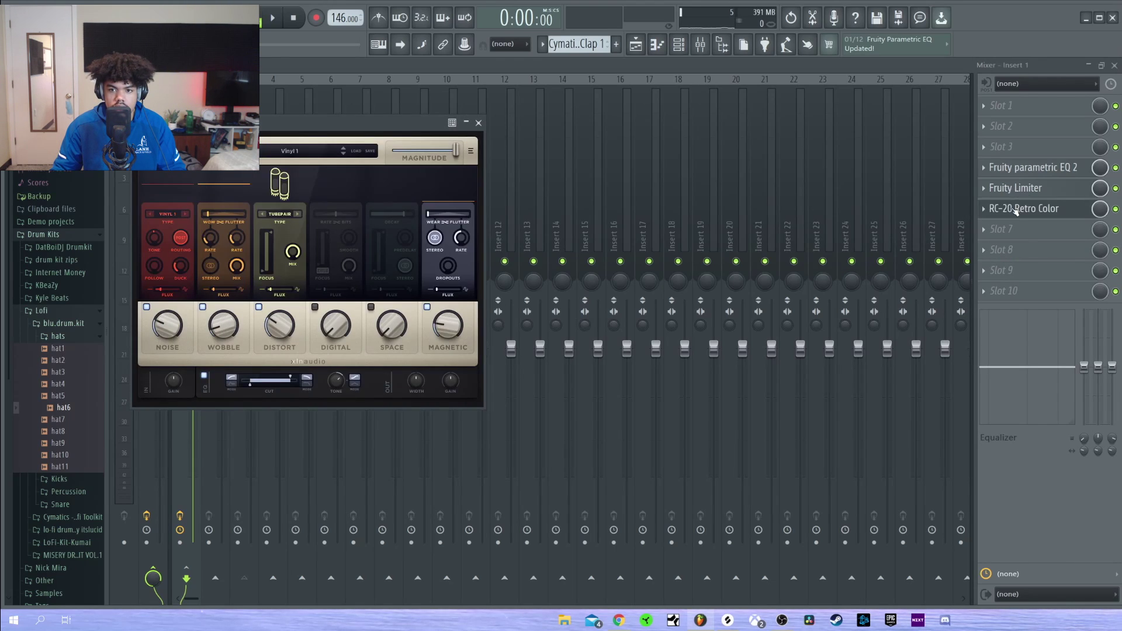
# Step: Adjust the Noise and Wobble amounts of the Vinyl 1 preset in RC-20 Retro Color during playback
pyautogui.press('space')
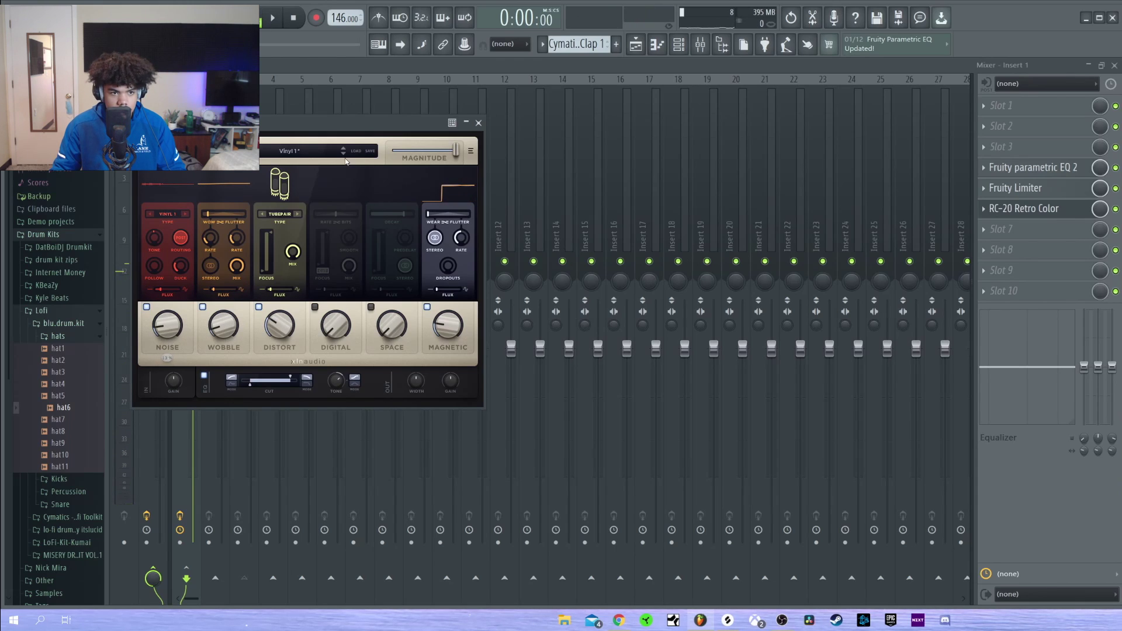
pyautogui.press('space')
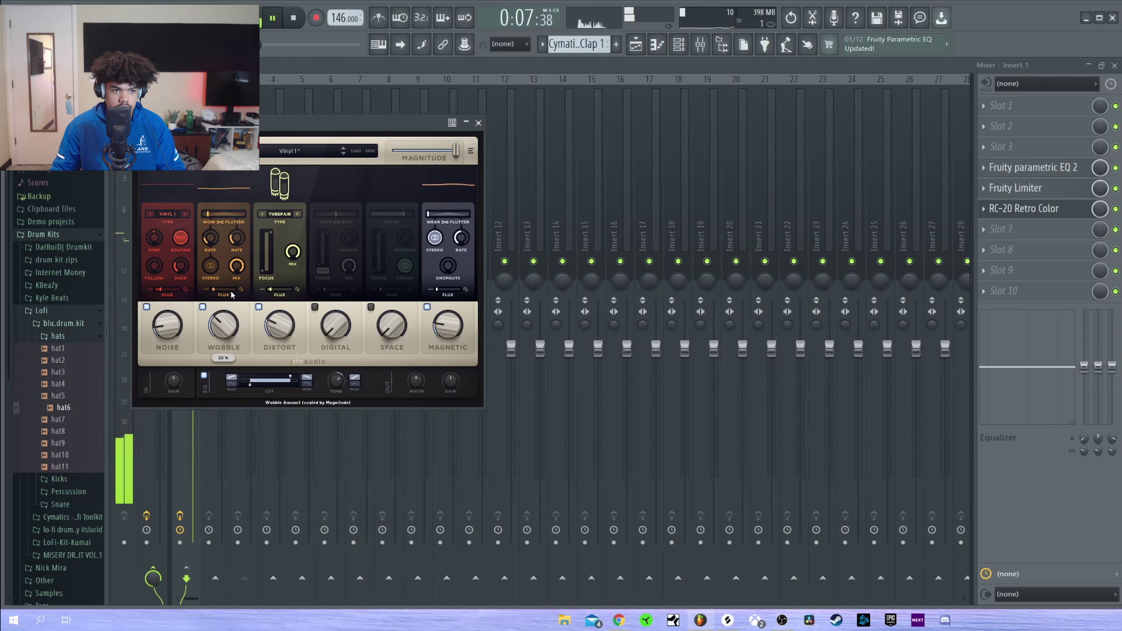
pyautogui.moveTo(231, 294); pyautogui.dragTo(212, 312)
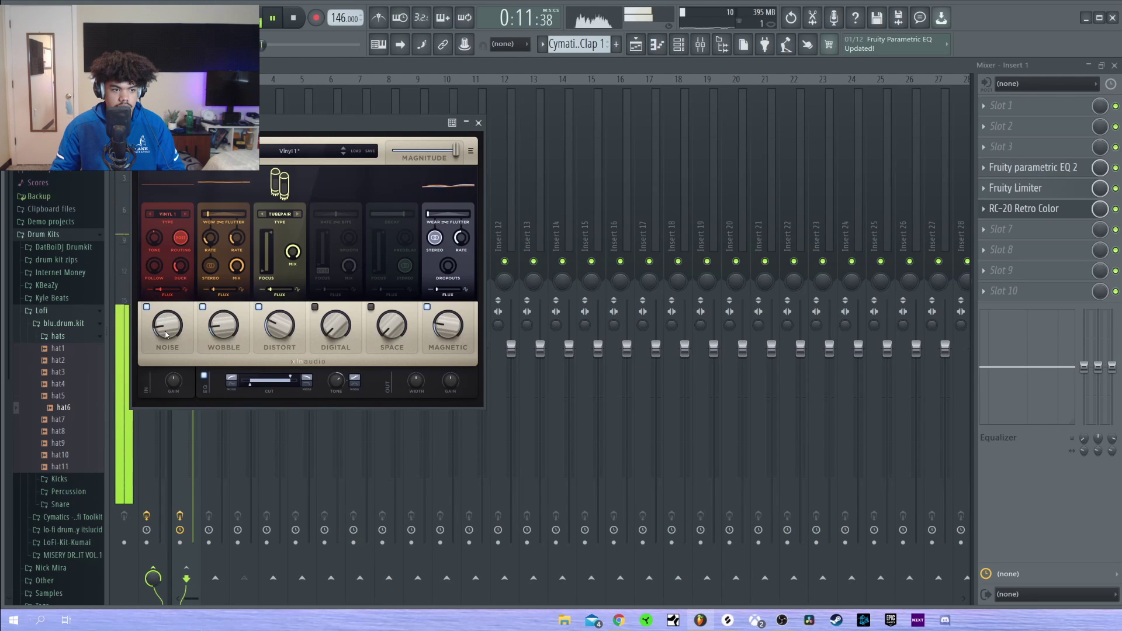
pyautogui.moveTo(166, 337); pyautogui.dragTo(165, 339)
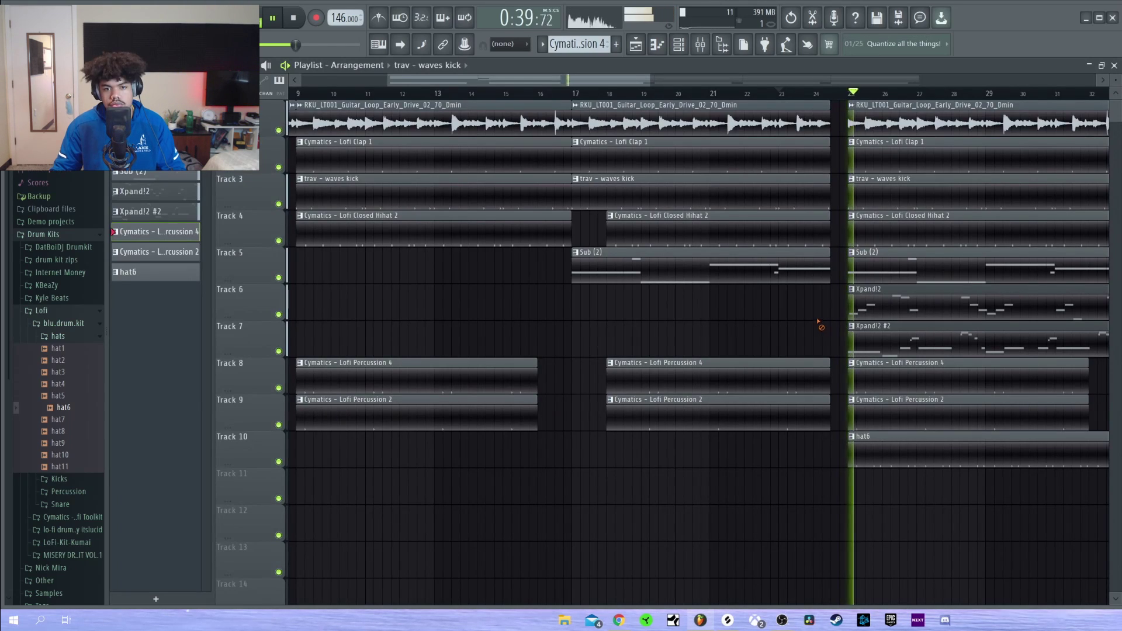
# Step: Delete the hat6, Lofi Percussion 2, Lofi Percussion 4 and first Xpand!2 clips between bars 41 and 49
pyautogui.scroll(-4, 818, 176)
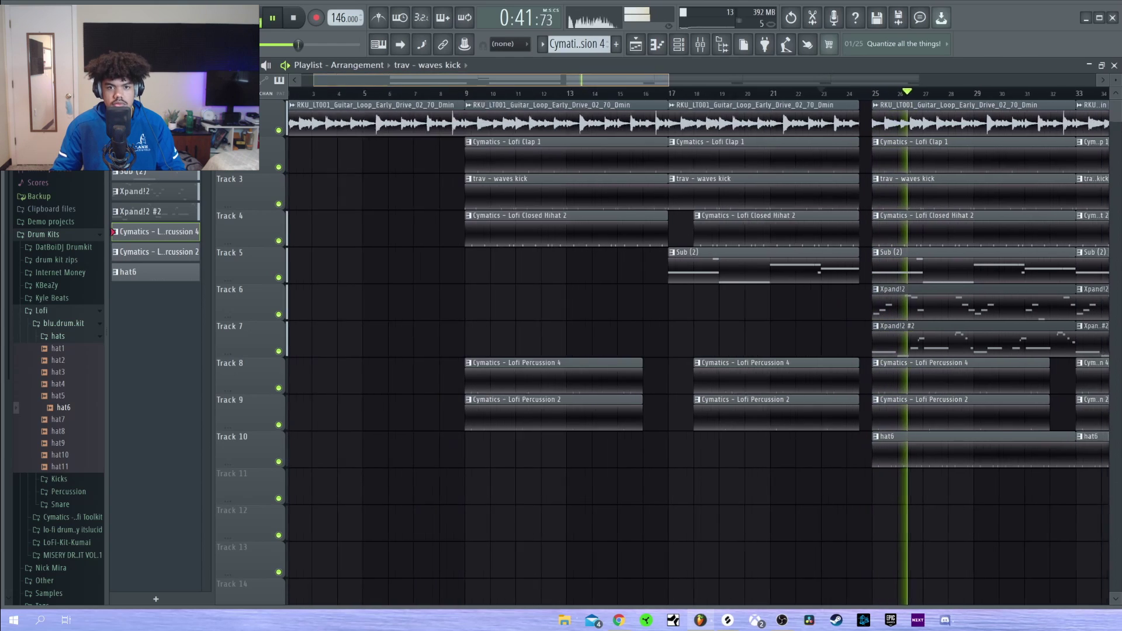
pyautogui.scroll(1, 777, 190)
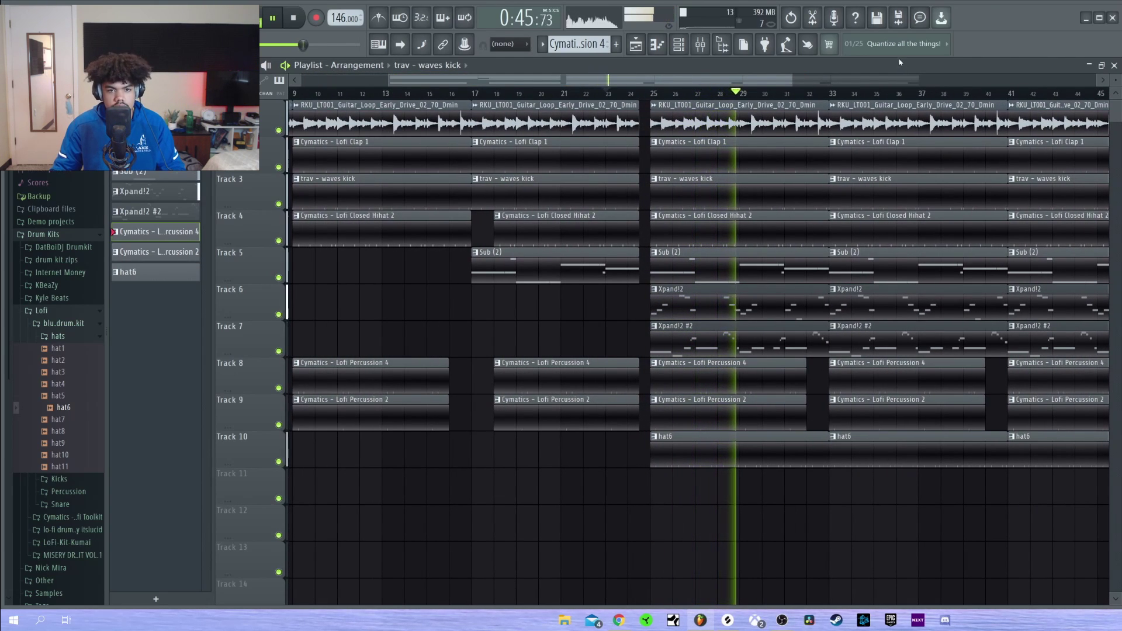
pyautogui.hotkey('ctrl', 'b')
pyautogui.scroll(-3, 848, 75)
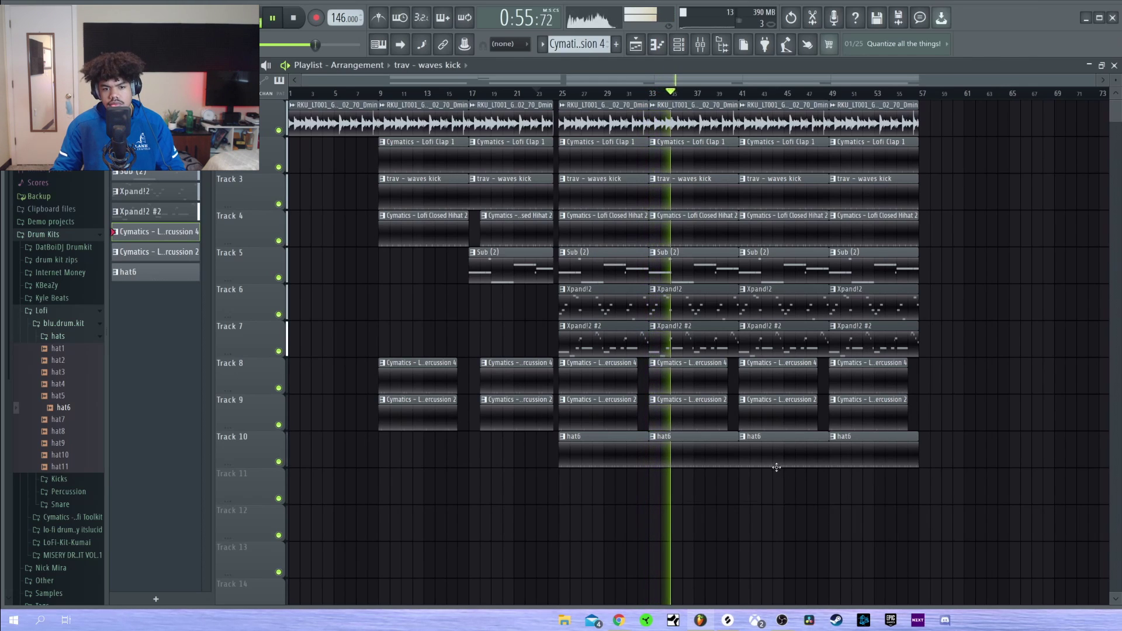
pyautogui.rightClick(788, 433)
pyautogui.rightClick(783, 412)
pyautogui.rightClick(791, 367)
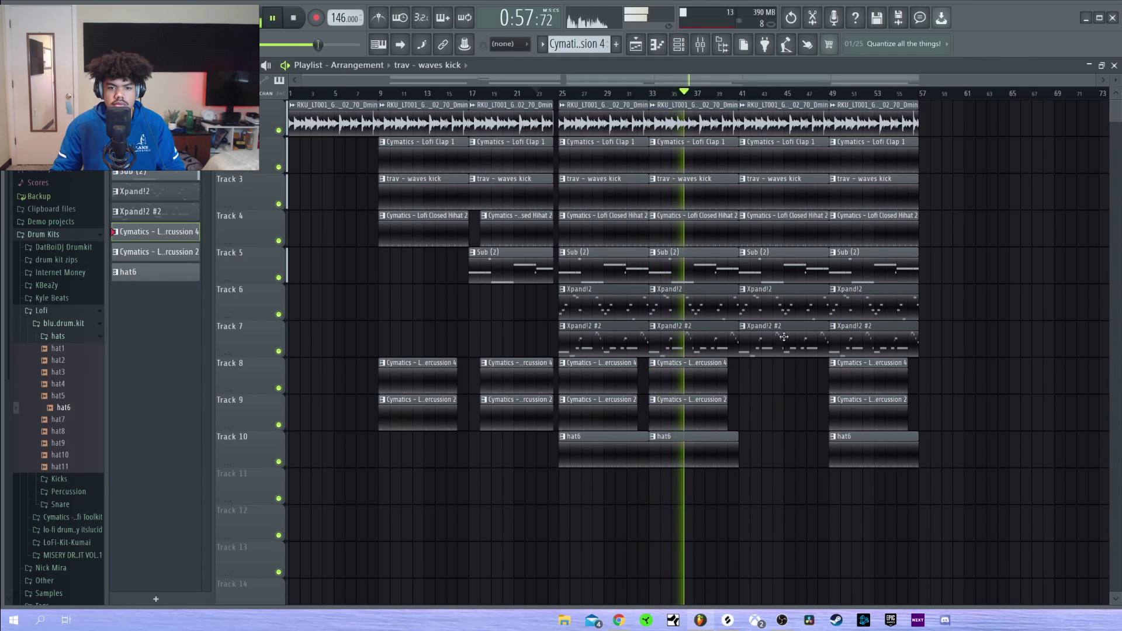
pyautogui.rightClick(786, 304)
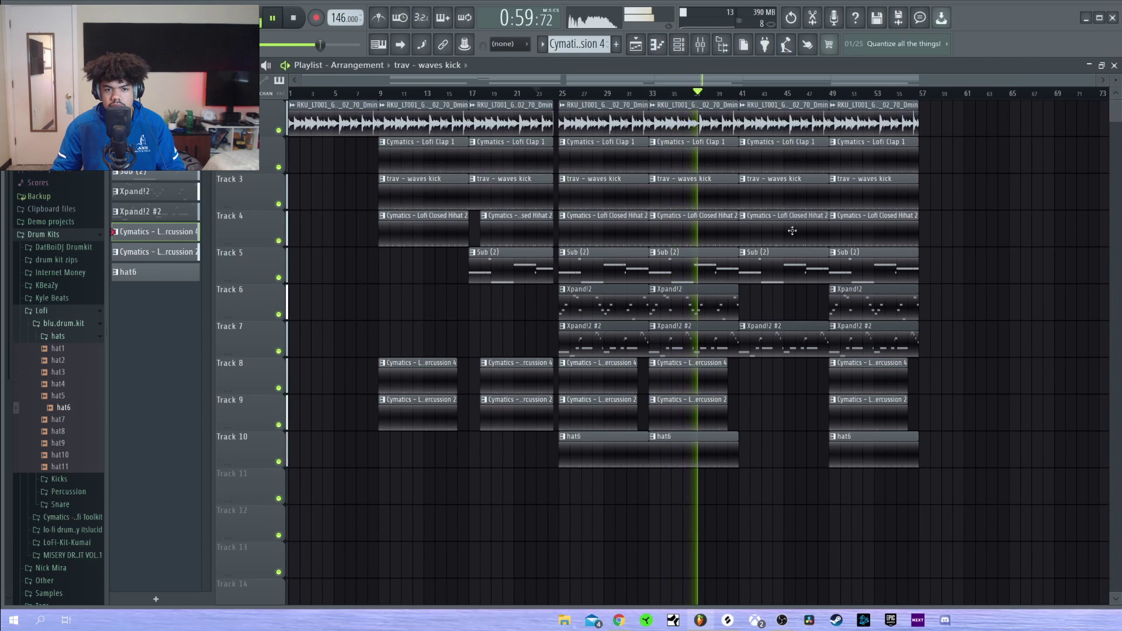